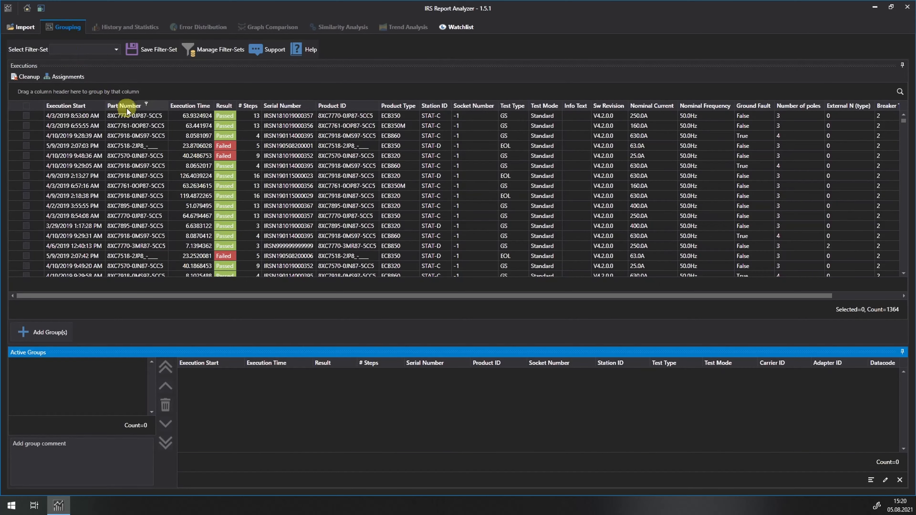
Group the executions by Part Number, add the groups to the active groups and display the executions of group 8XC7570-0JN87-5CC5
left_click_drag(127, 110, 108, 90)
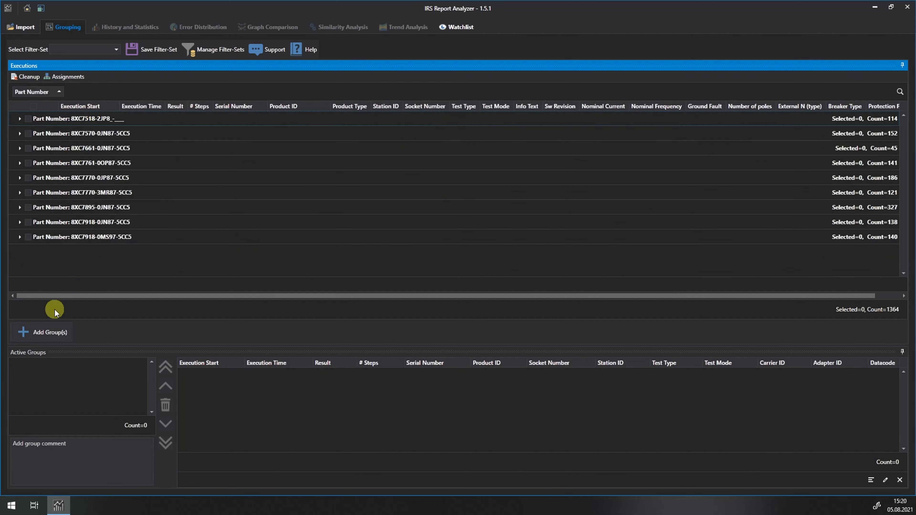
left_click(41, 333)
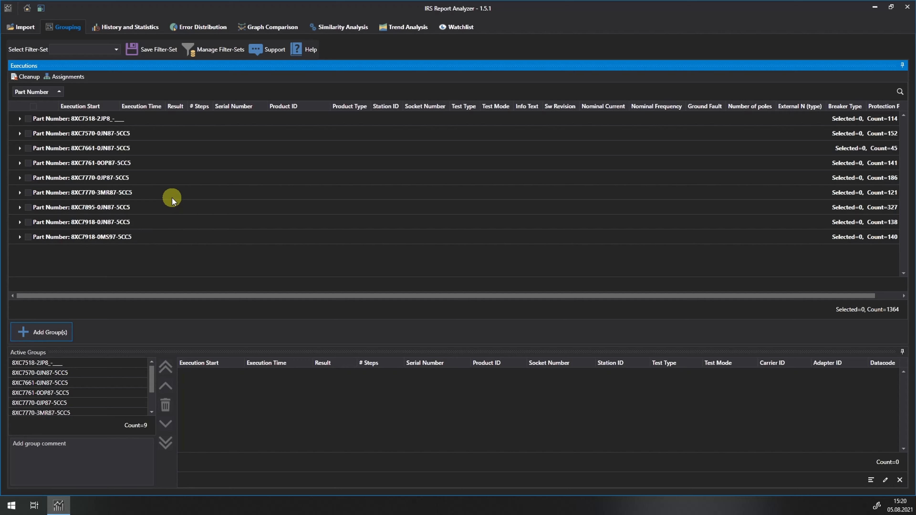
left_click(30, 374)
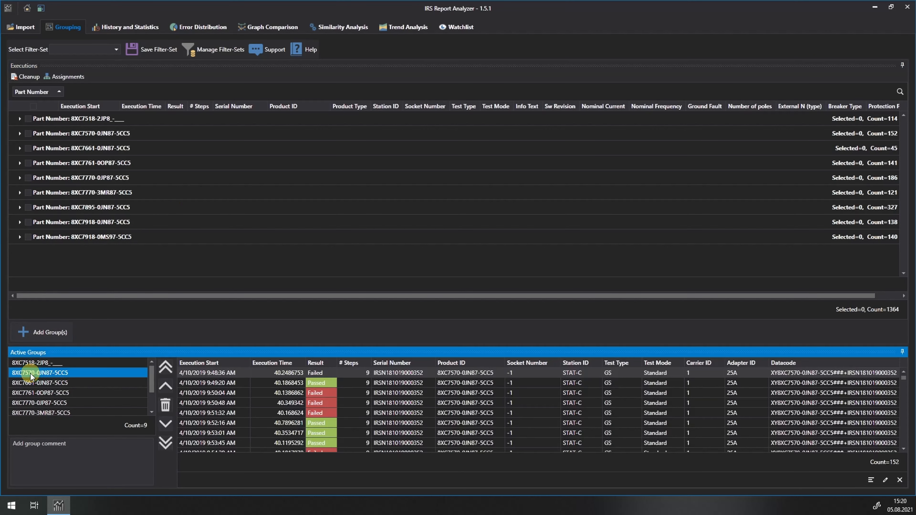
Look at the start page with the dataset and settings options, and return to the main window
left_click(27, 10)
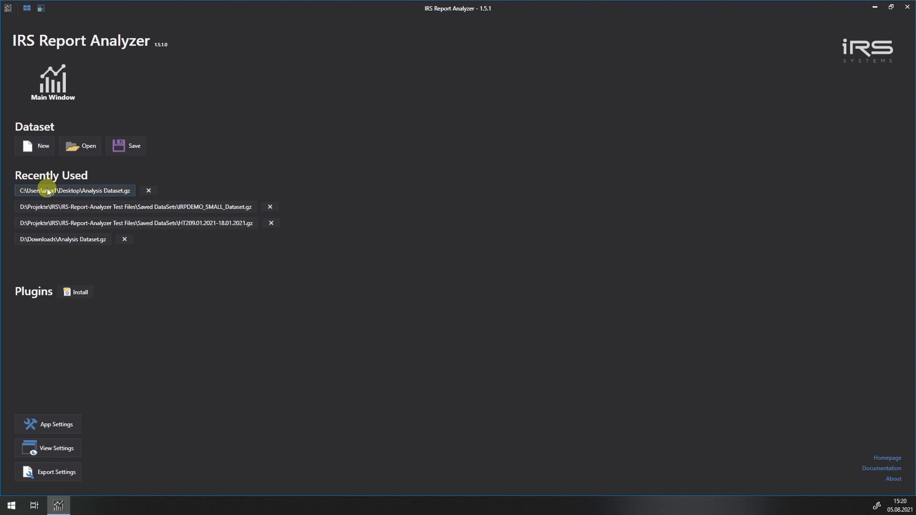
left_click(45, 77)
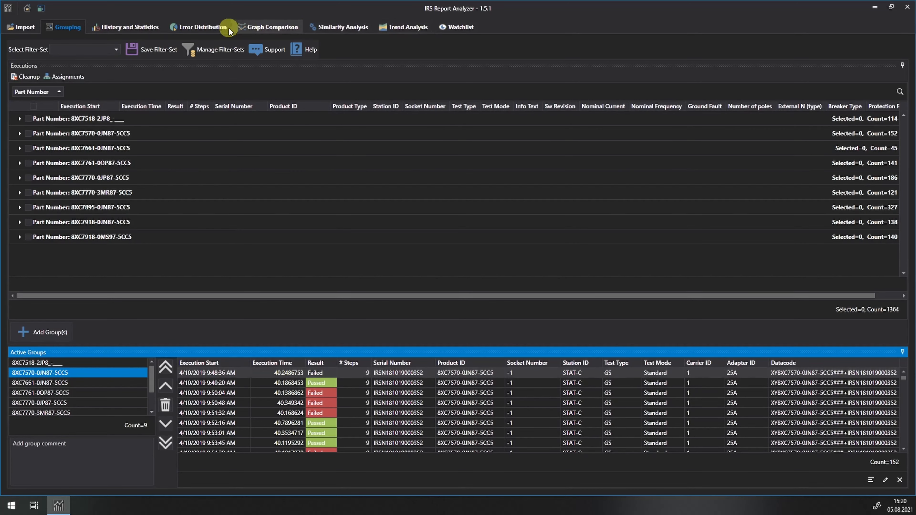
Show the History and Statistics view and set its layout to Group first
left_click(127, 27)
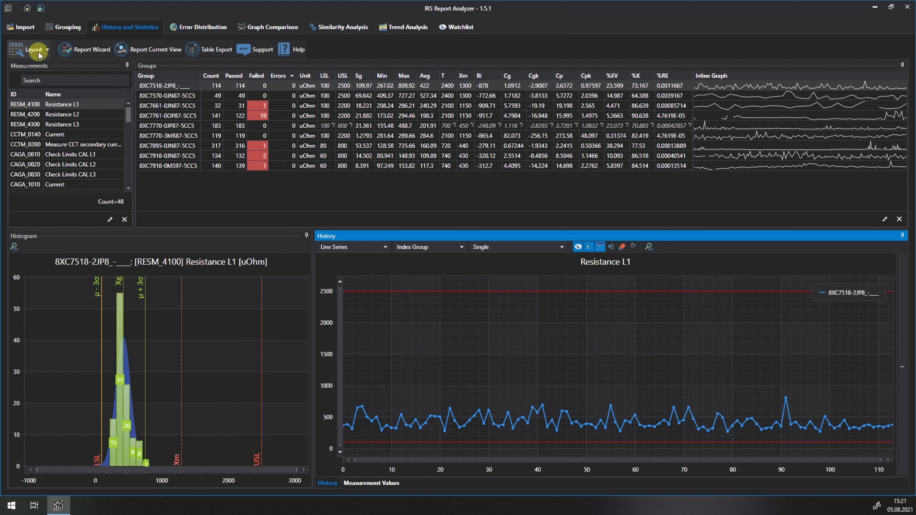
left_click(48, 51)
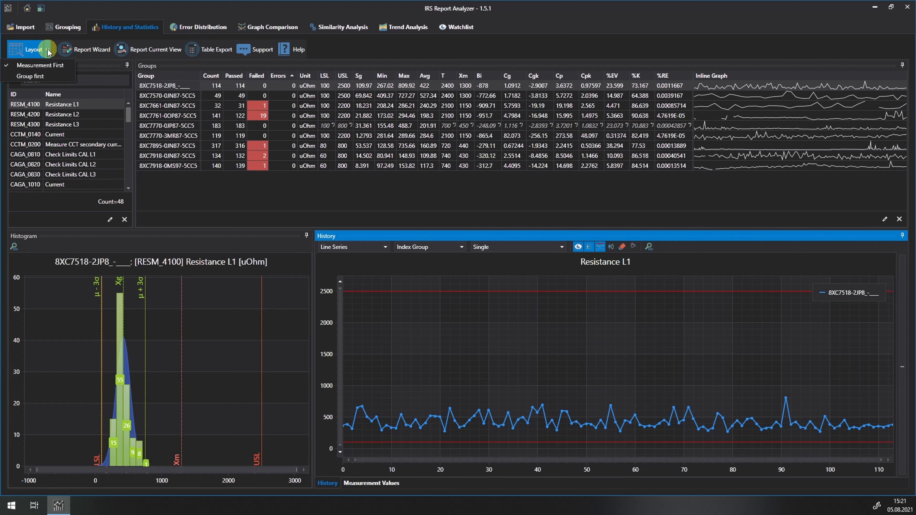
left_click(34, 76)
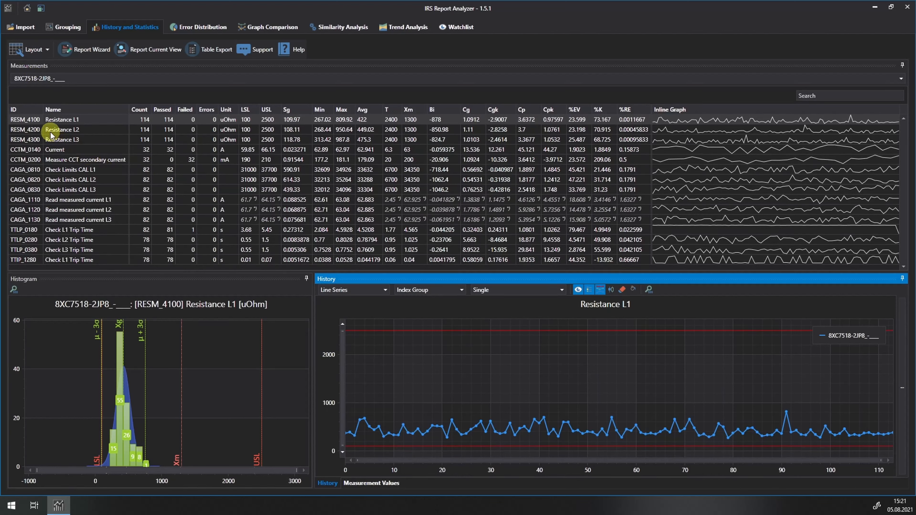
Review the measurements of groups 8XC7570-0JN87-5CC5, 8XC7770-0JP87-5CC5, 8XC7918-0JN87-5CC5 and 8XC7918-0MS97-5CC5 in turn
left_click(56, 78)
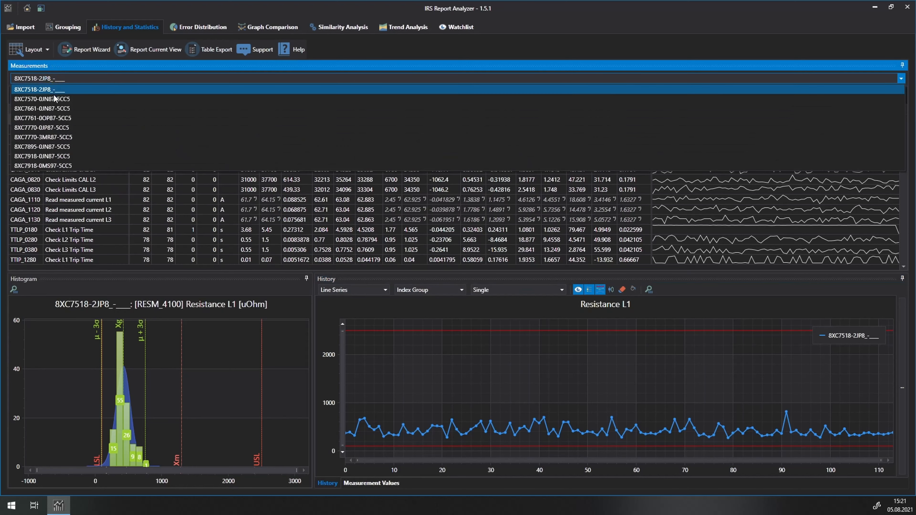
left_click(54, 99)
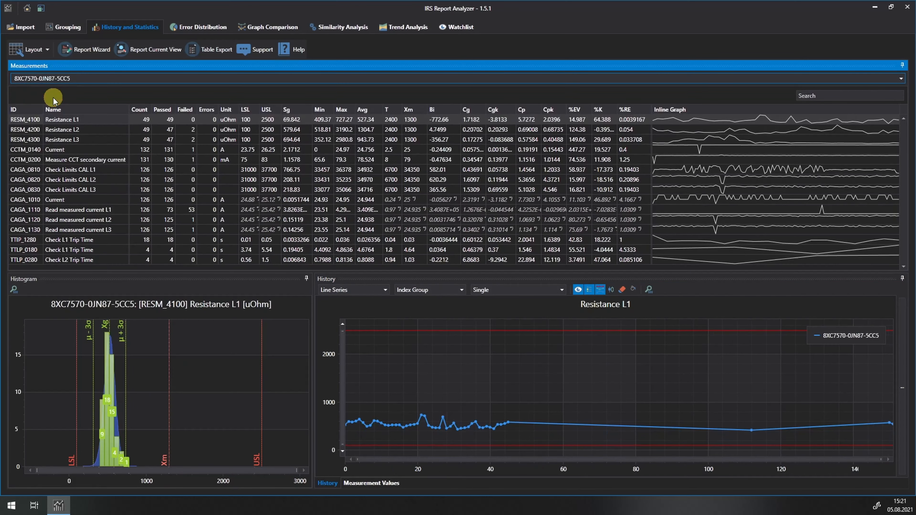
left_click(57, 78)
left_click(44, 126)
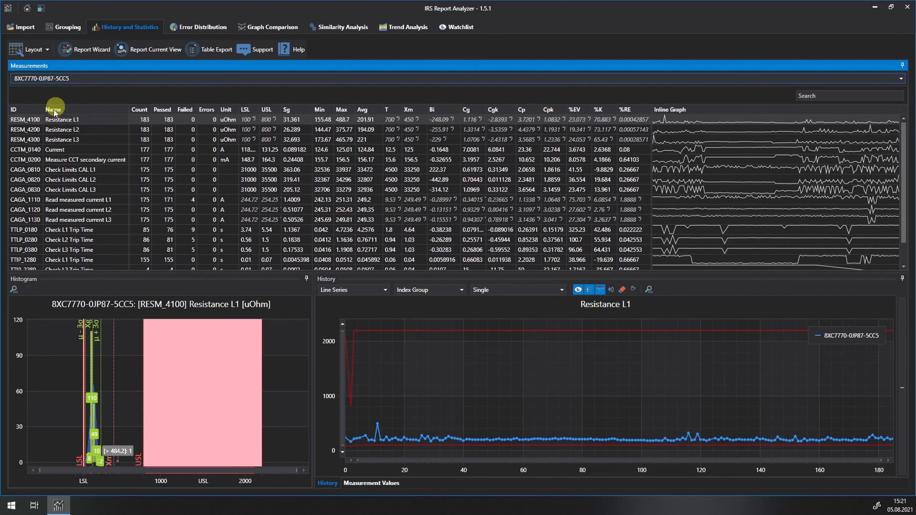
left_click(56, 79)
left_click(47, 153)
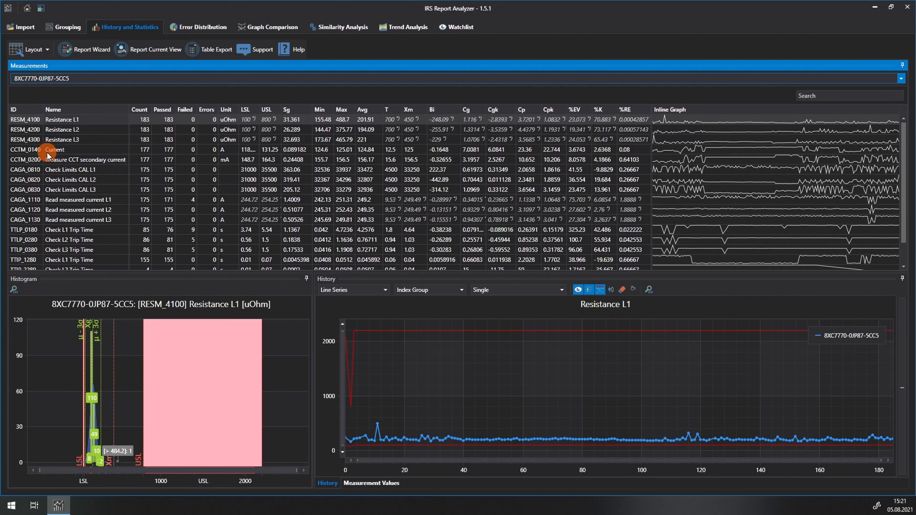
left_click(59, 79)
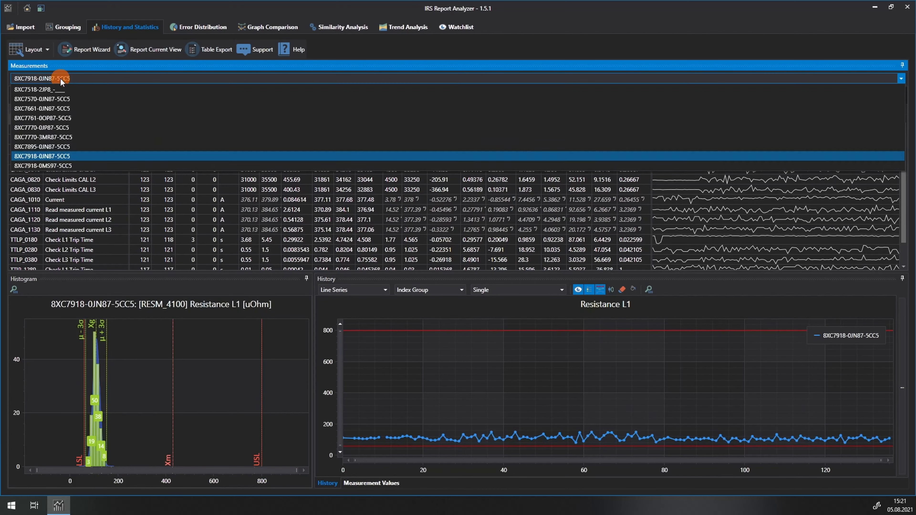
left_click(53, 166)
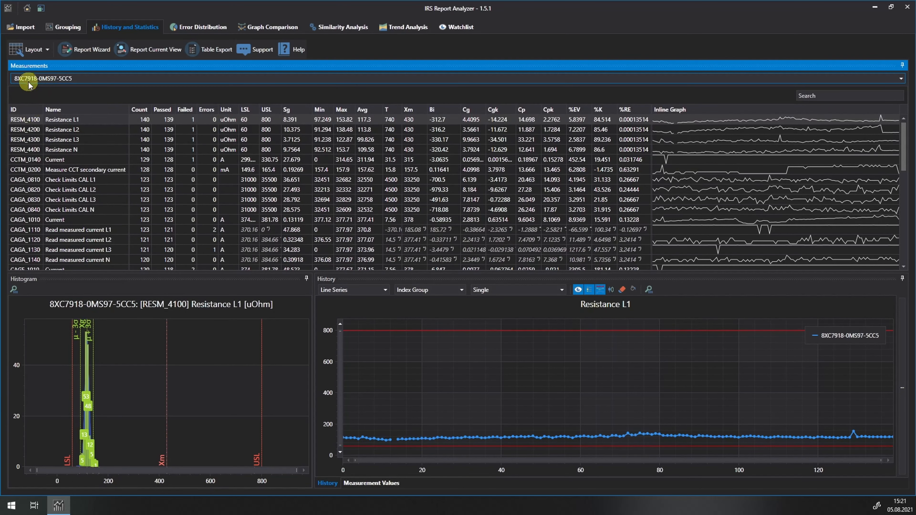
Set the layout to Measurement First and view Measure CCT secondary current, Check Limits CAL L1 and Check Limits CAL L2 in turn
left_click(47, 51)
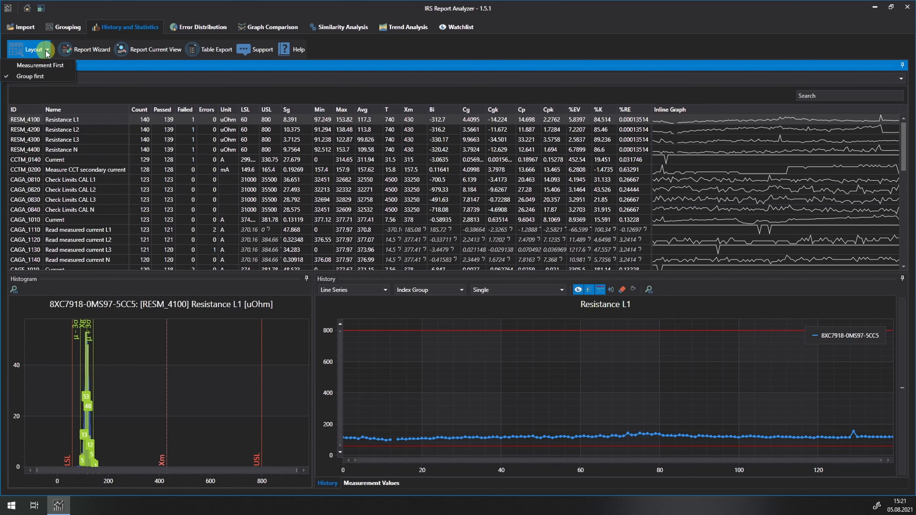
left_click(45, 66)
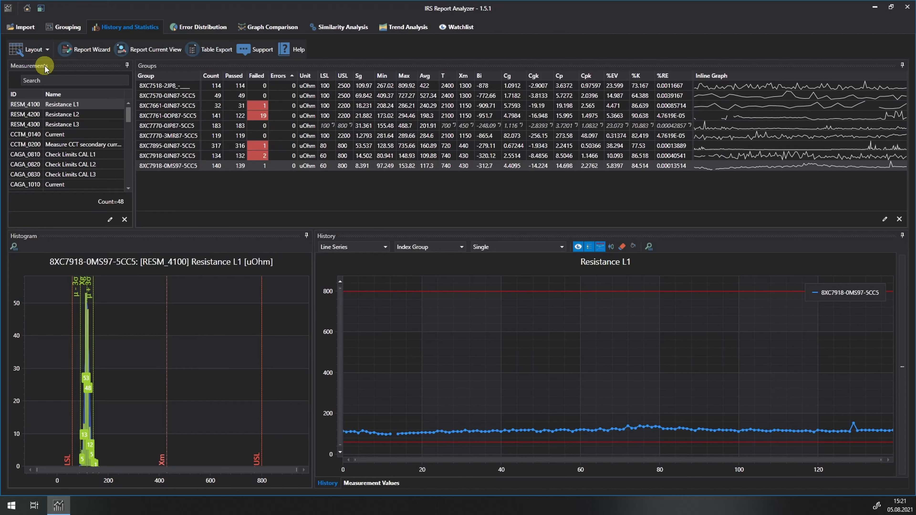
left_click(50, 147)
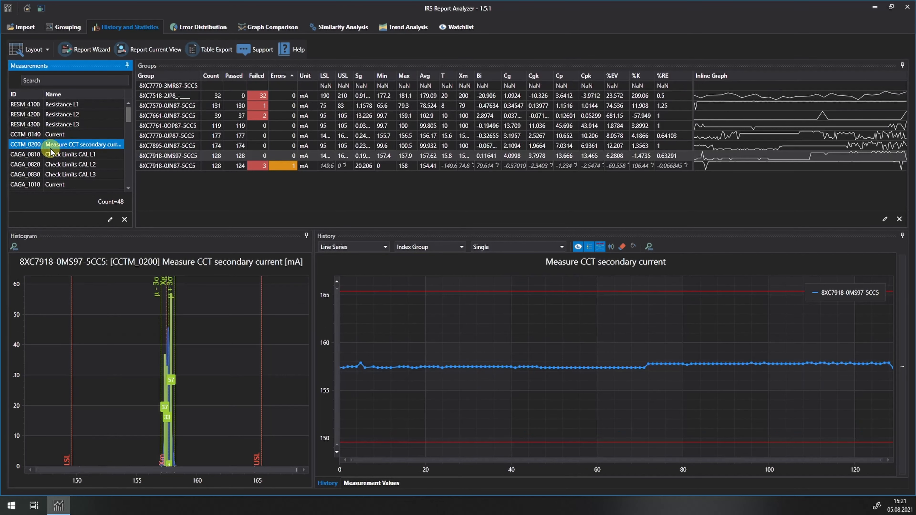
left_click(50, 155)
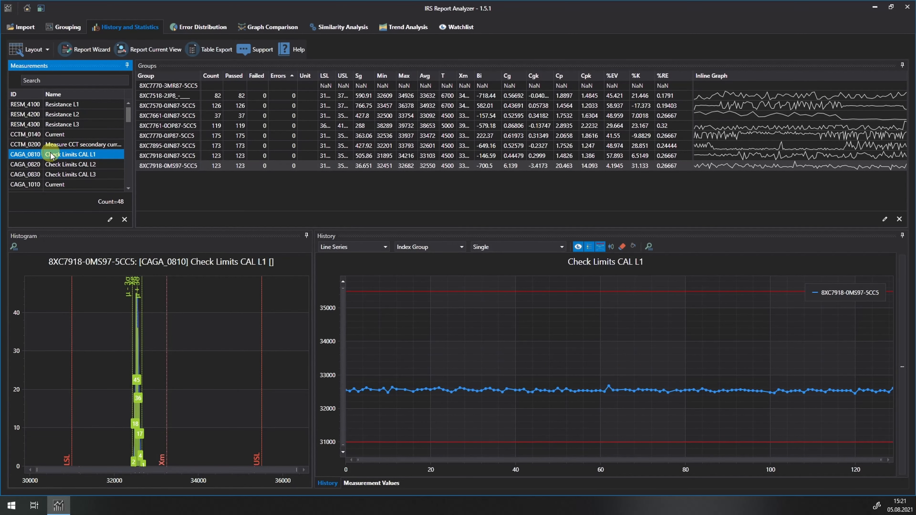
left_click(52, 165)
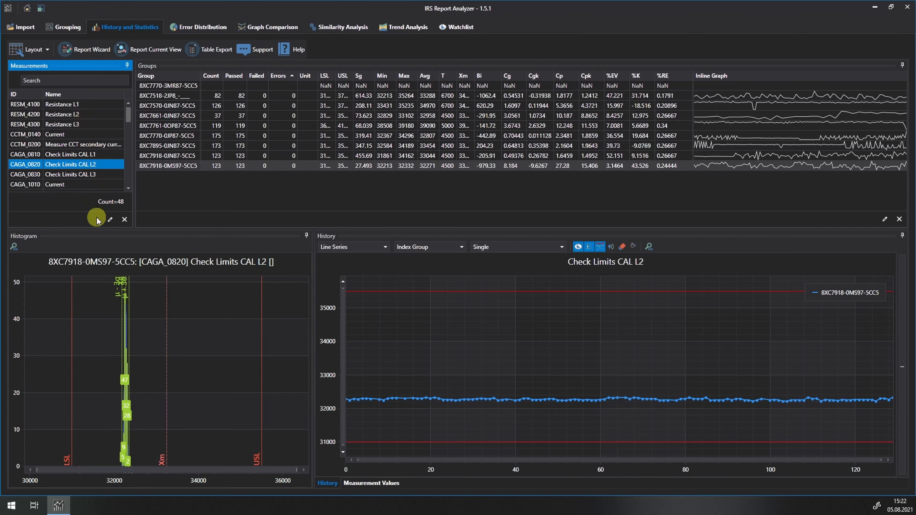
Dock the Histogram panel beside the Groups table and enlarge the upper row of panels slightly in height
left_click(91, 237)
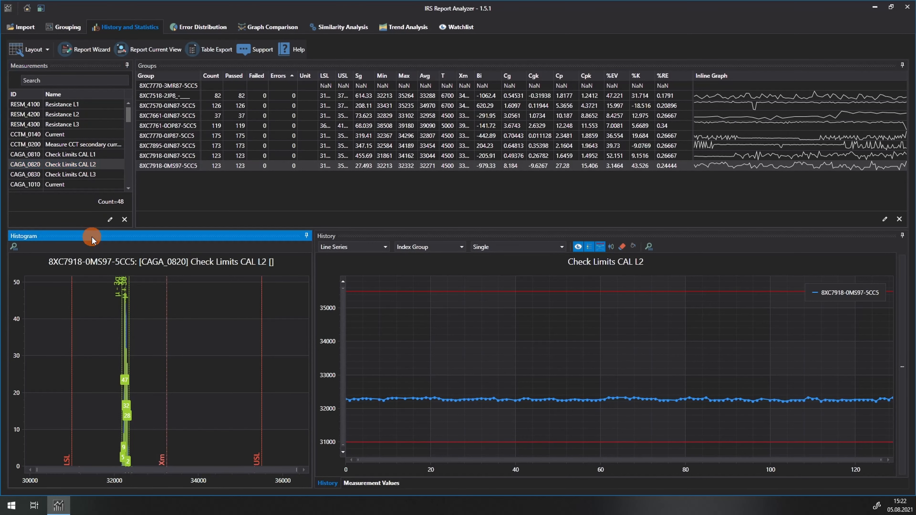
left_click_drag(92, 237, 543, 146)
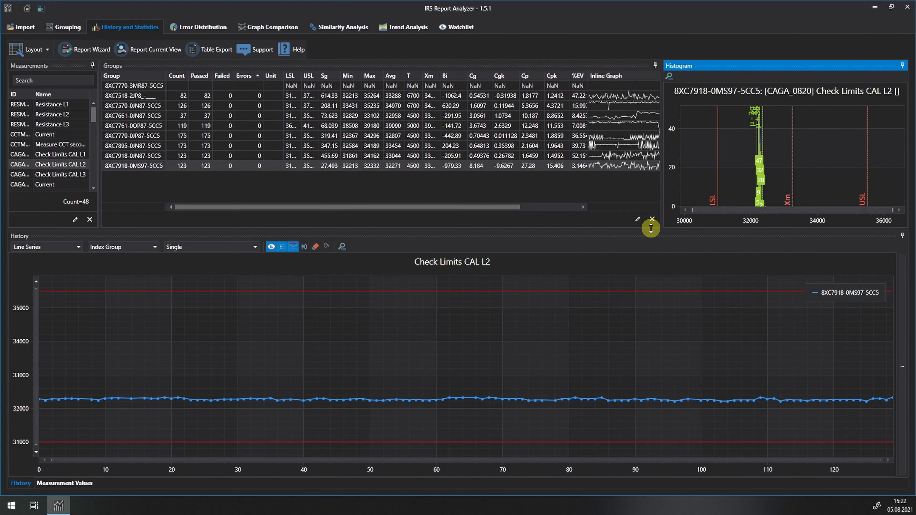
left_click_drag(651, 229, 650, 247)
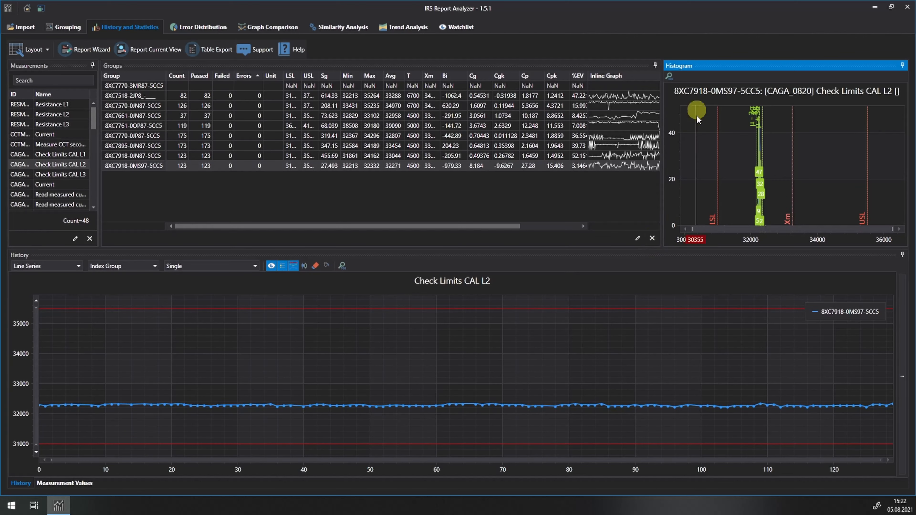
Dock the Histogram as a tab alongside History and Measurement Values, and switch through the tabs to check each one
left_click_drag(696, 68, 458, 369)
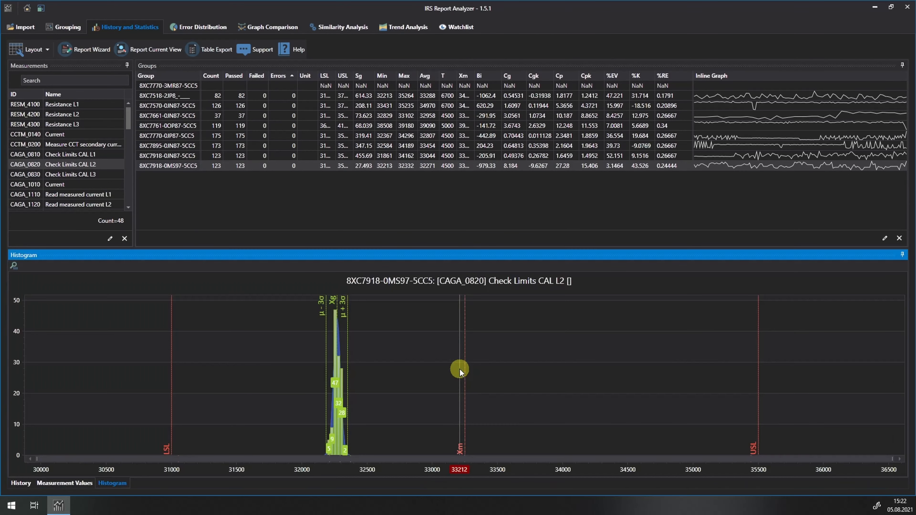
left_click(60, 483)
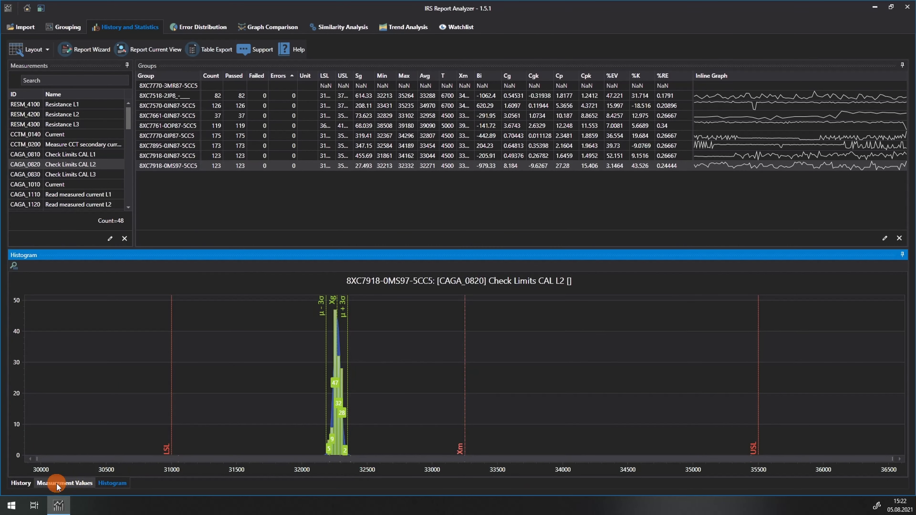
left_click(22, 483)
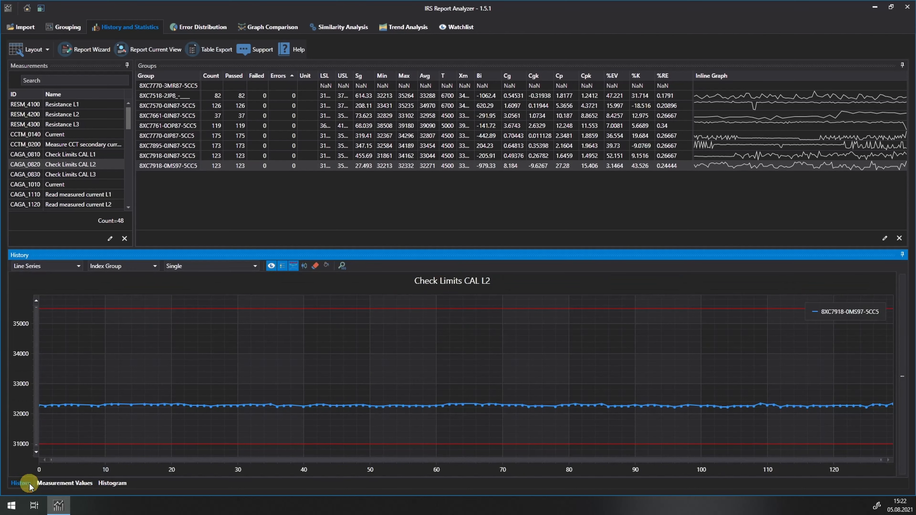
left_click(47, 484)
left_click(105, 484)
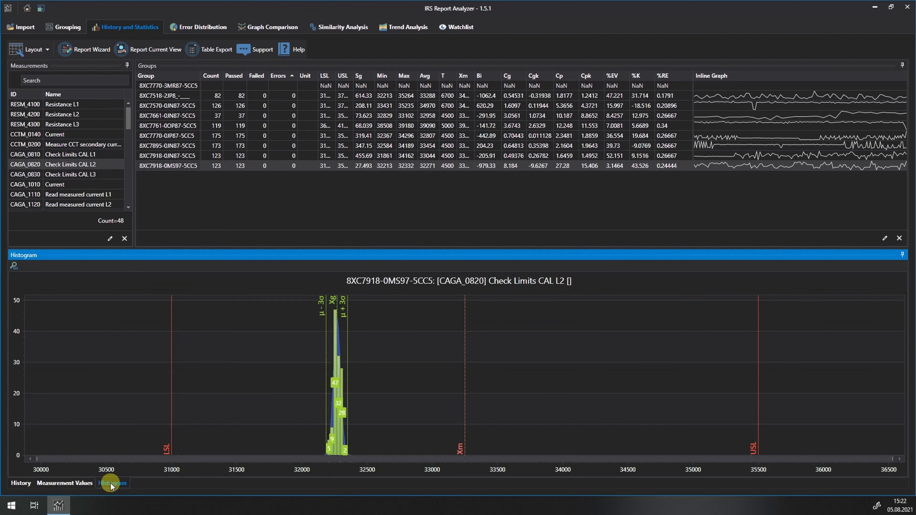
Dock the Histogram as a separate panel on the left side of Measurement Values, below the tables
left_click_drag(111, 485, 437, 368)
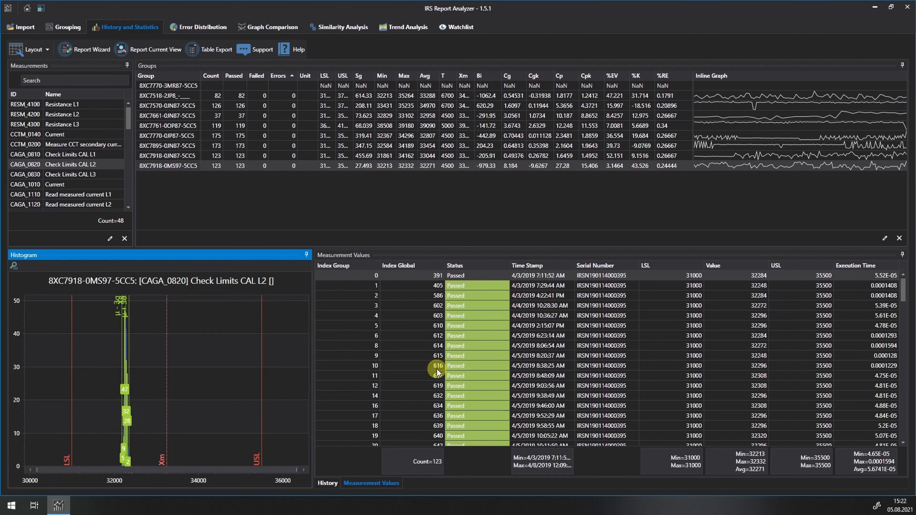
View the values of the Current and Resistance L3 measurements, and display the history chart for Current
left_click(50, 135)
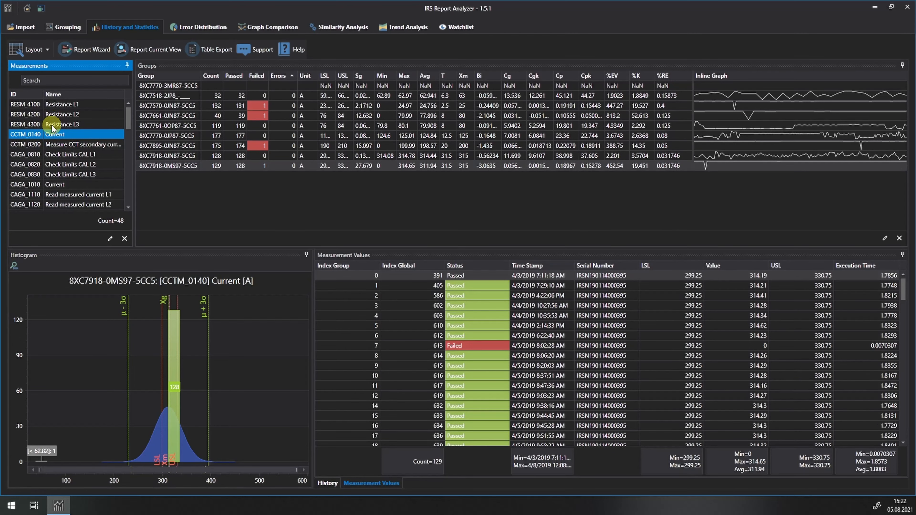
left_click(51, 125)
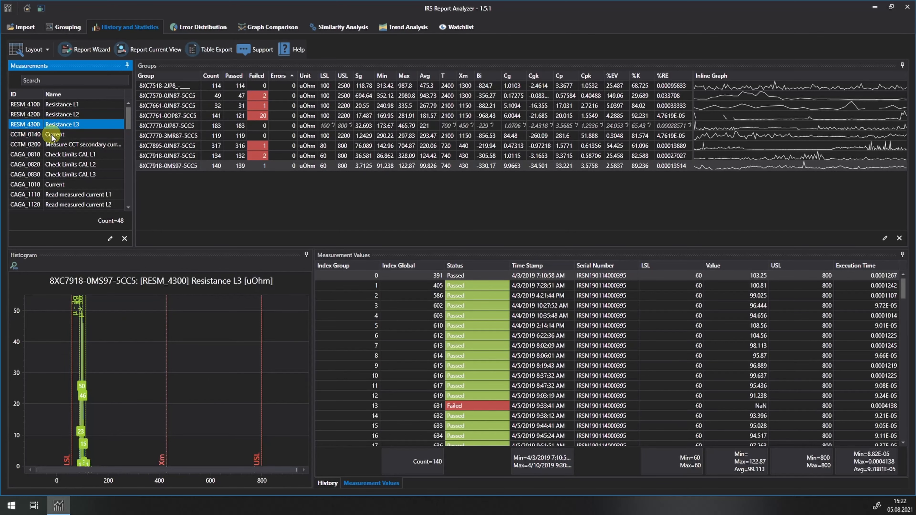
left_click(51, 135)
left_click(327, 483)
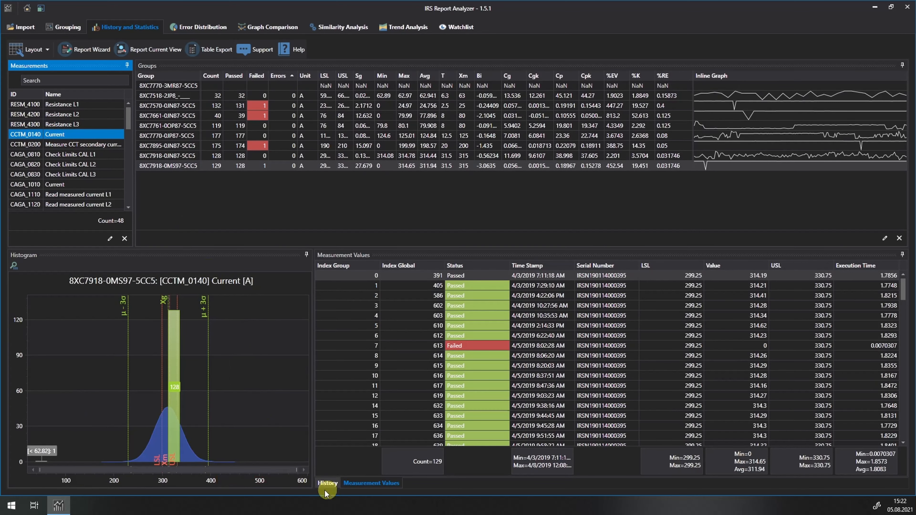
left_click(327, 484)
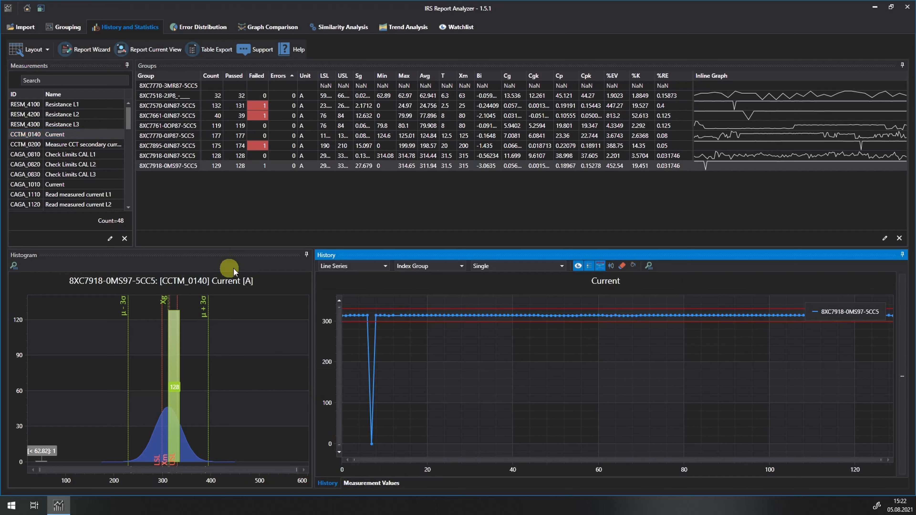
Select the Resistance L2 measurement and hide the %K and %RE columns in the Groups table
left_click(70, 116)
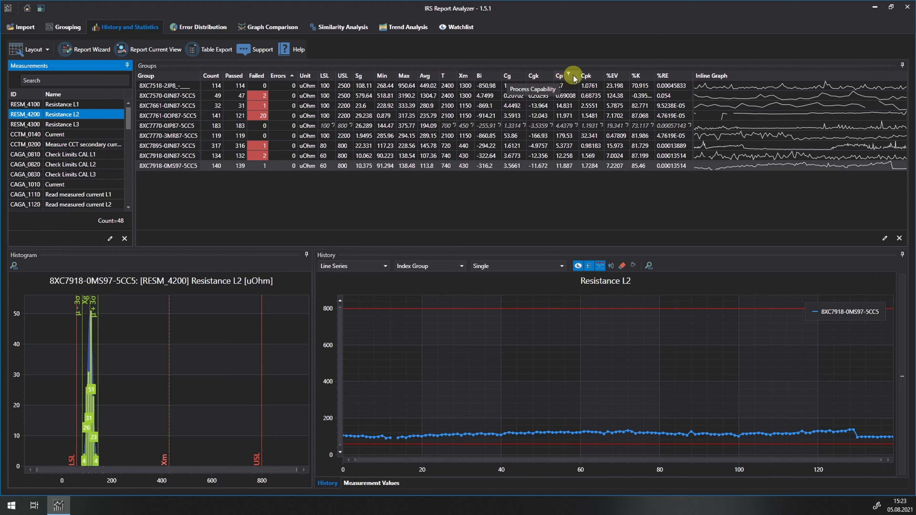
right_click(587, 77)
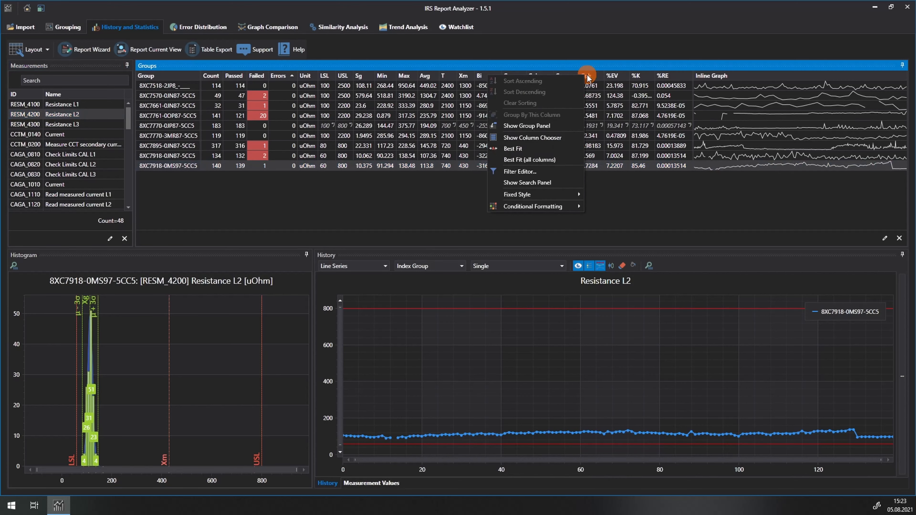
left_click(543, 144)
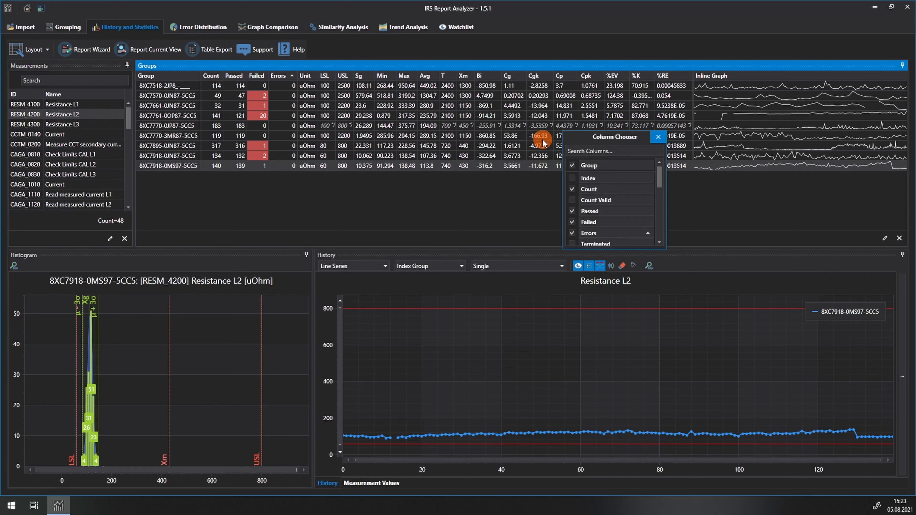
scroll(601, 200, "down", 2)
scroll(601, 200, "down", 4)
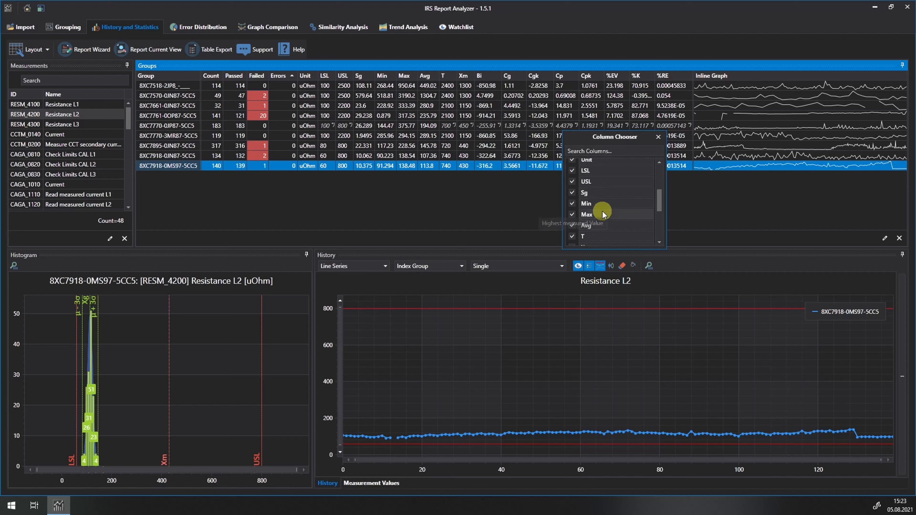
left_click(572, 216)
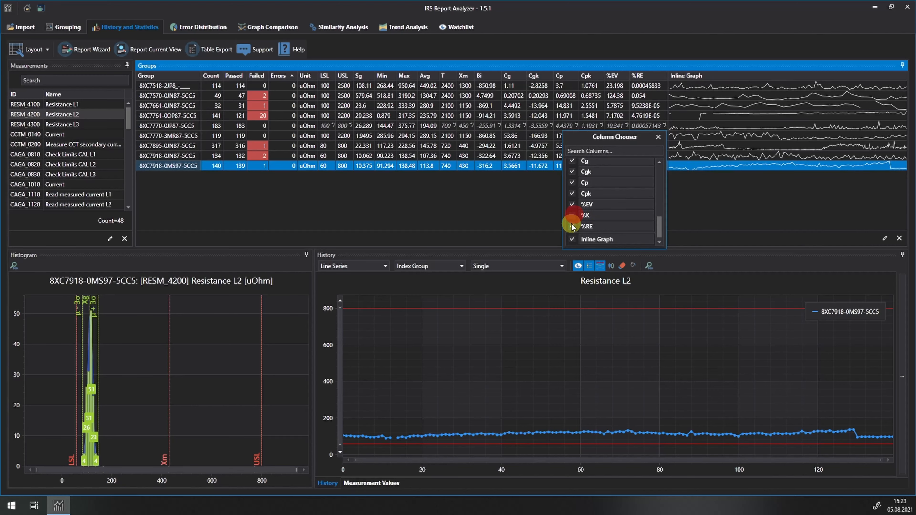
left_click(572, 226)
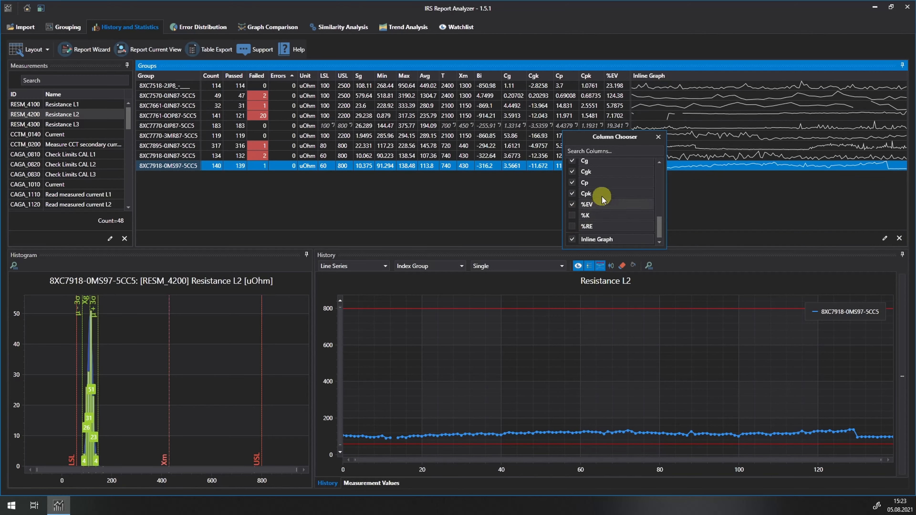
left_click(658, 137)
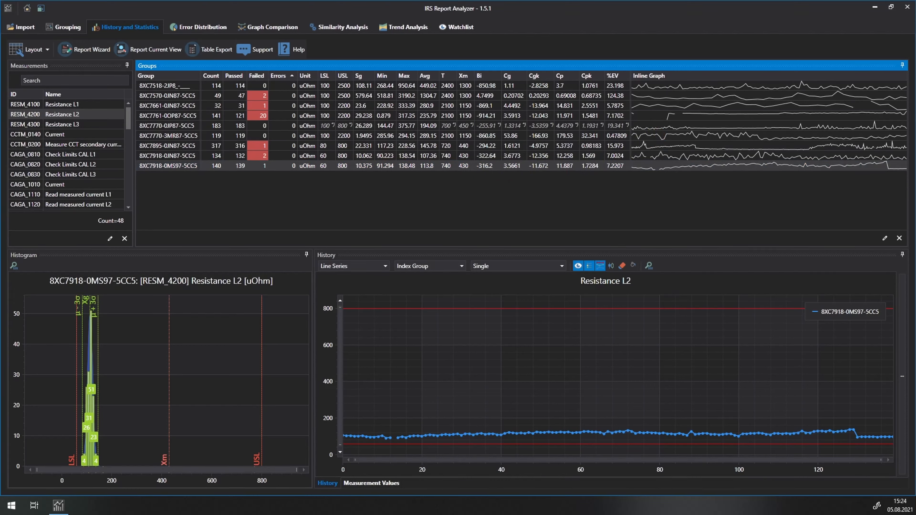
Display the individual measurement values of Resistance L2 and look through the list for failed executions
left_click(372, 481)
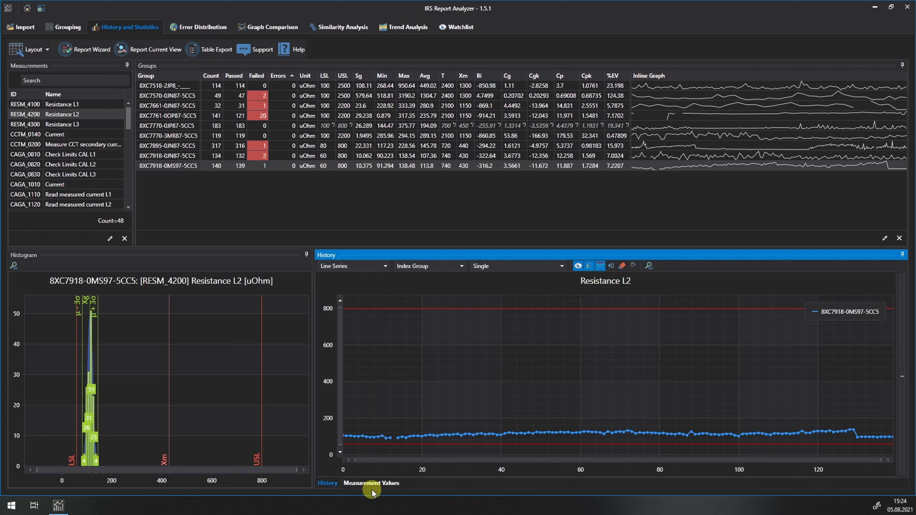
left_click(375, 482)
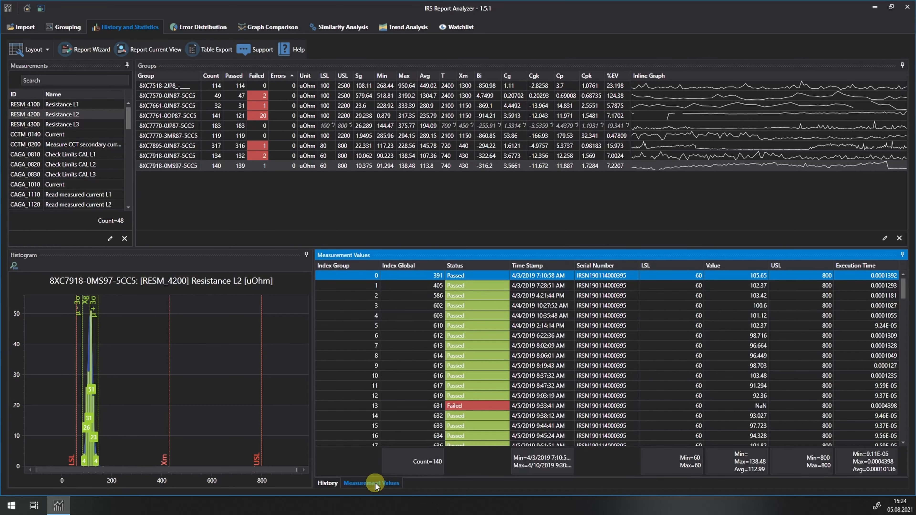
scroll(449, 383, "down", 2)
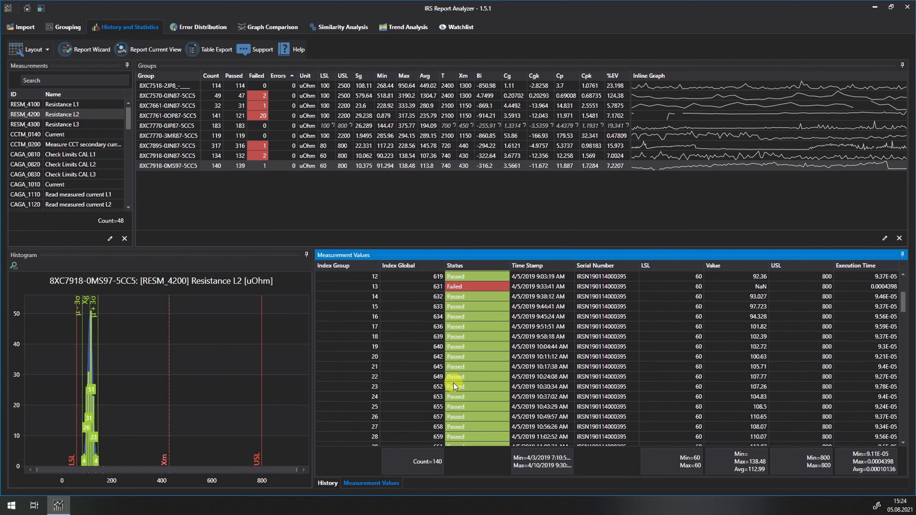
scroll(461, 379, "up", 1)
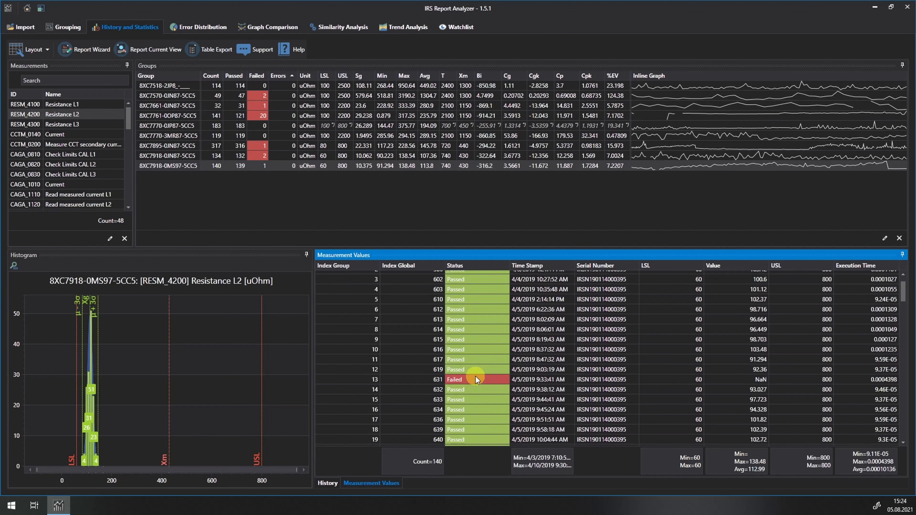
scroll(475, 376, "down", 3)
scroll(476, 374, "up", 2)
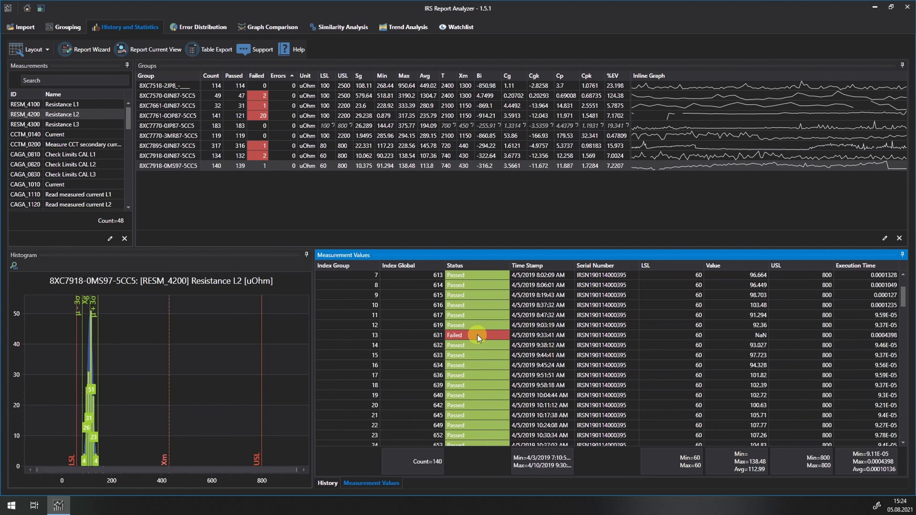
Open the test execution report of the failed measurement at group index 13, check it and close it
left_click(477, 335)
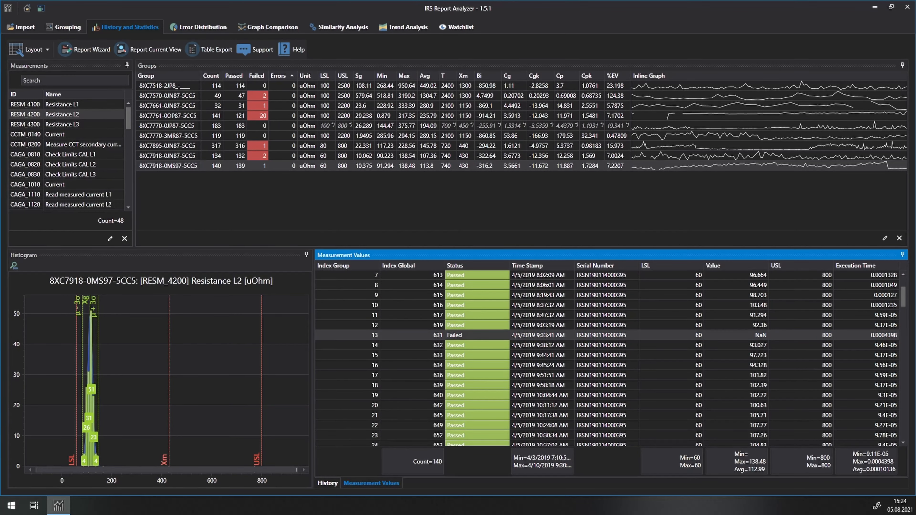
left_click_drag(0, 41, 519, 42)
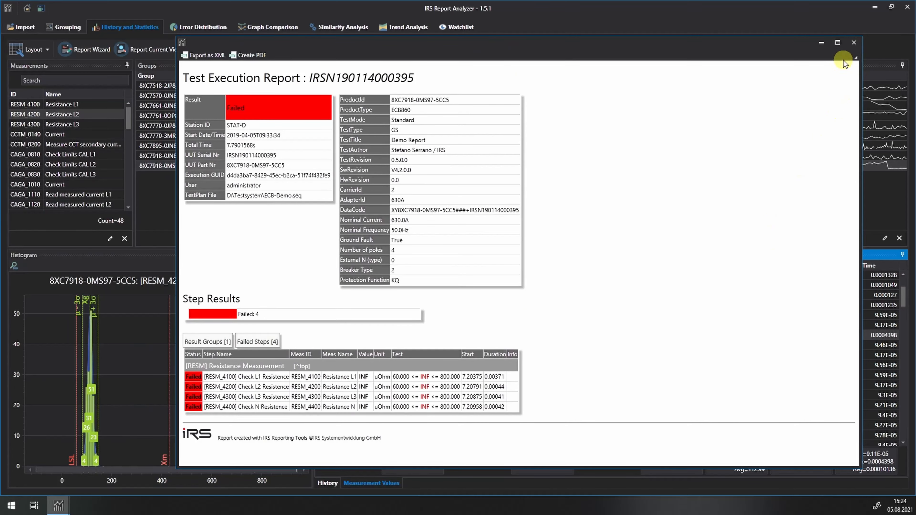
left_click(853, 43)
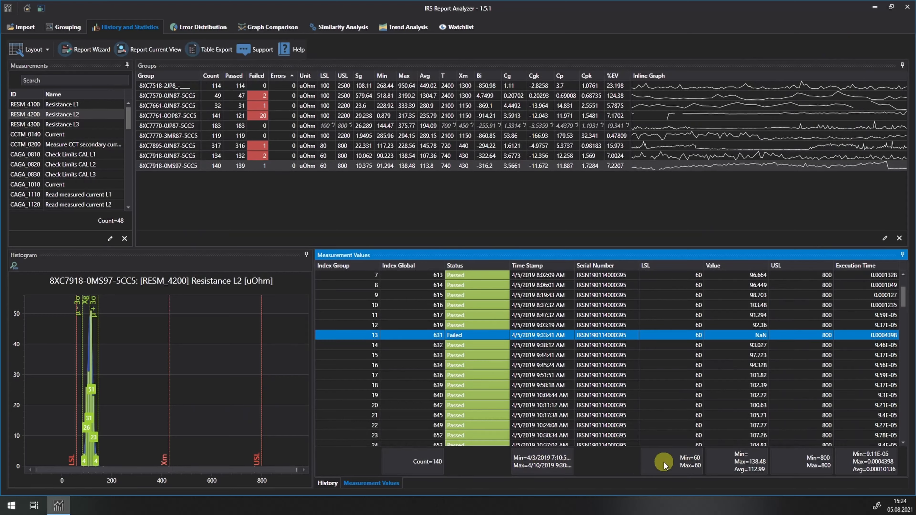
Add a Count summary to the footer of the Serial Number column, and remove it again
right_click(610, 464)
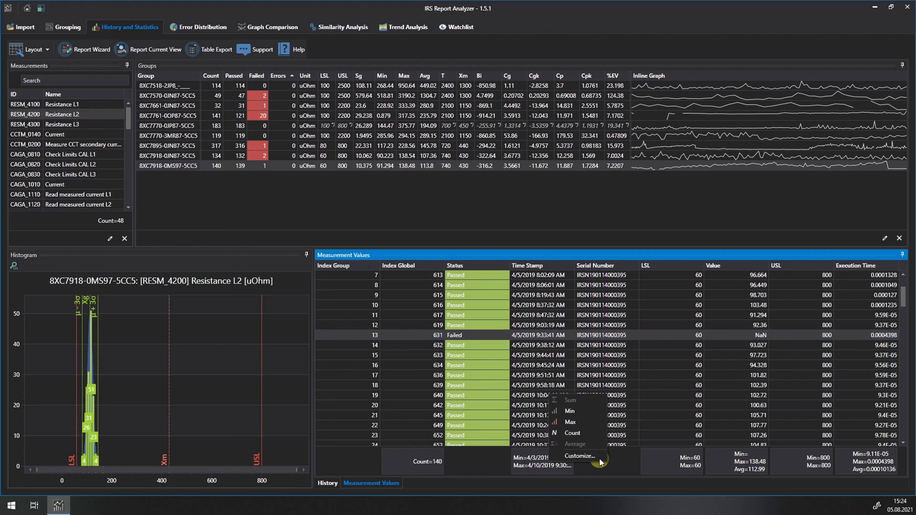
left_click(584, 436)
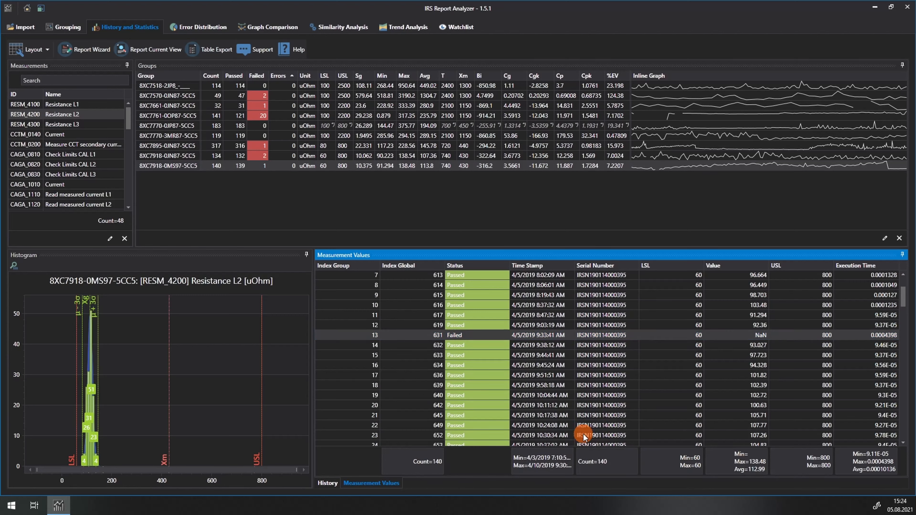
right_click(591, 455)
left_click(563, 424)
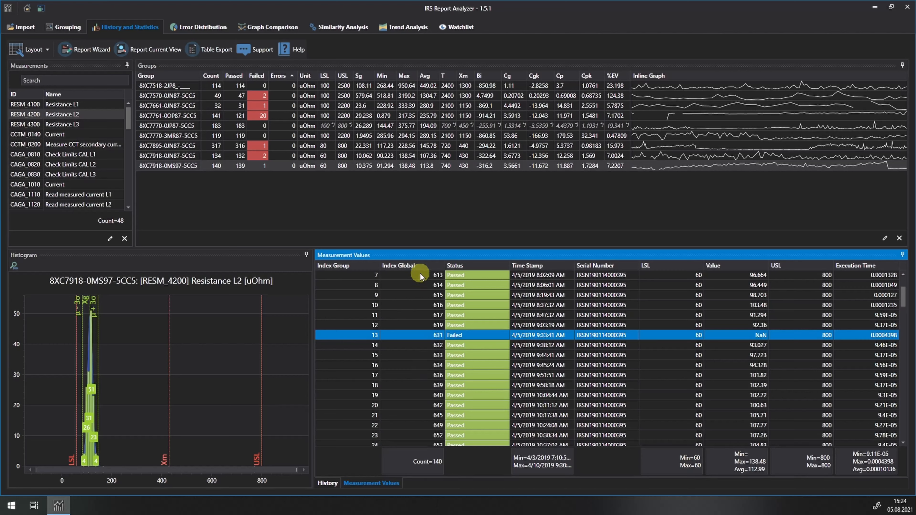
View the columns available for the Measurement Values table in its column chooser and close it
right_click(405, 266)
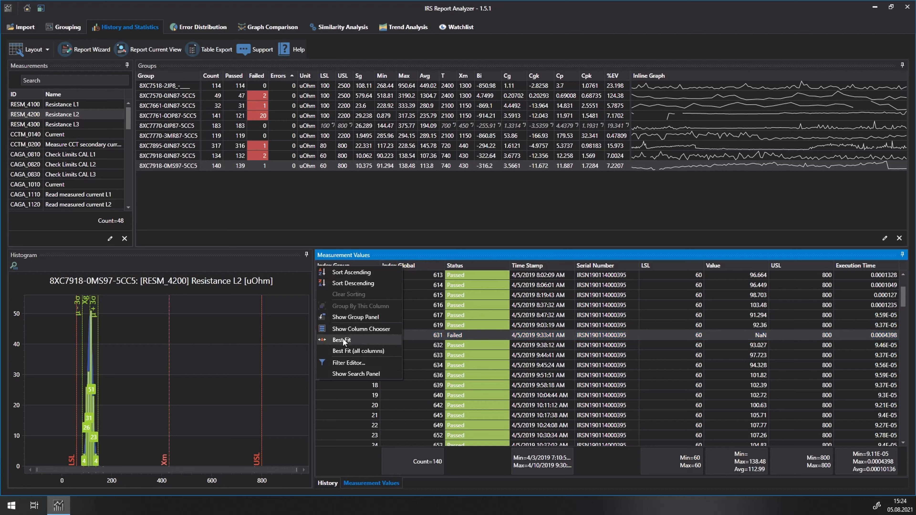
left_click(349, 330)
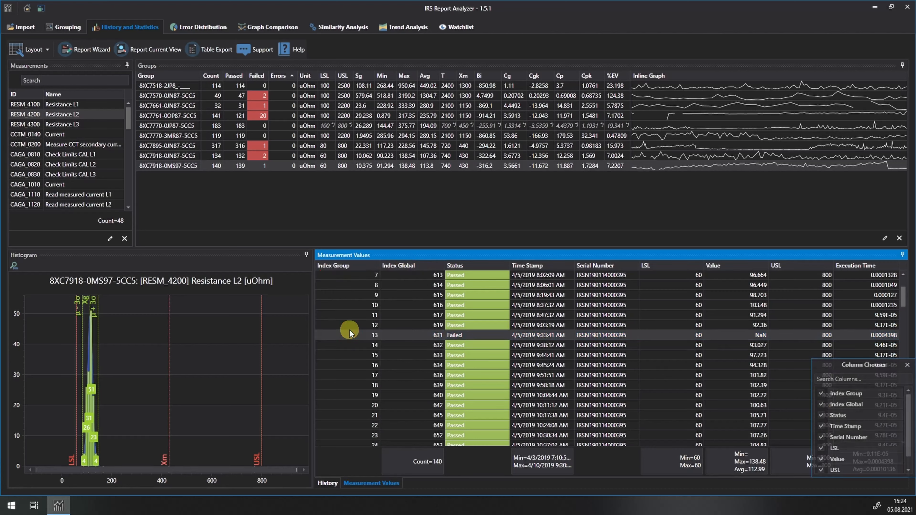
left_click(907, 365)
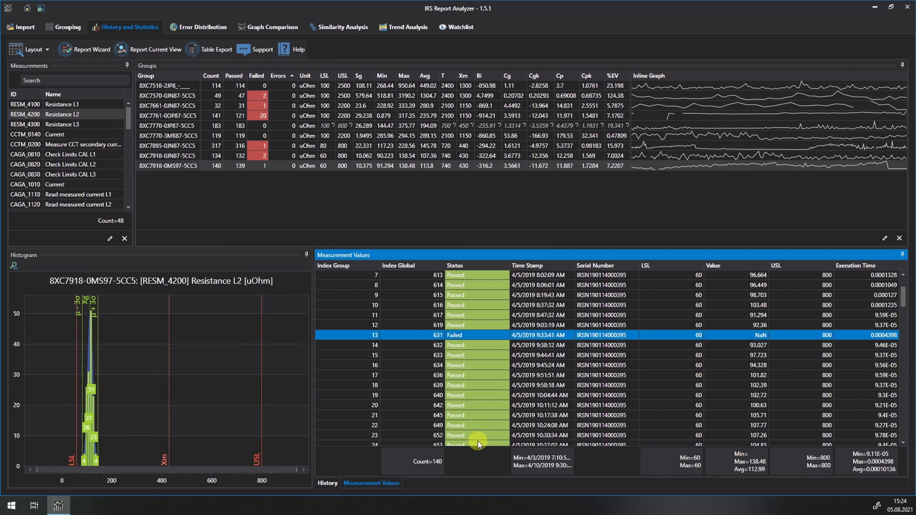
Return to the history chart of Resistance L2 and inspect the details of individual data points
left_click(330, 483)
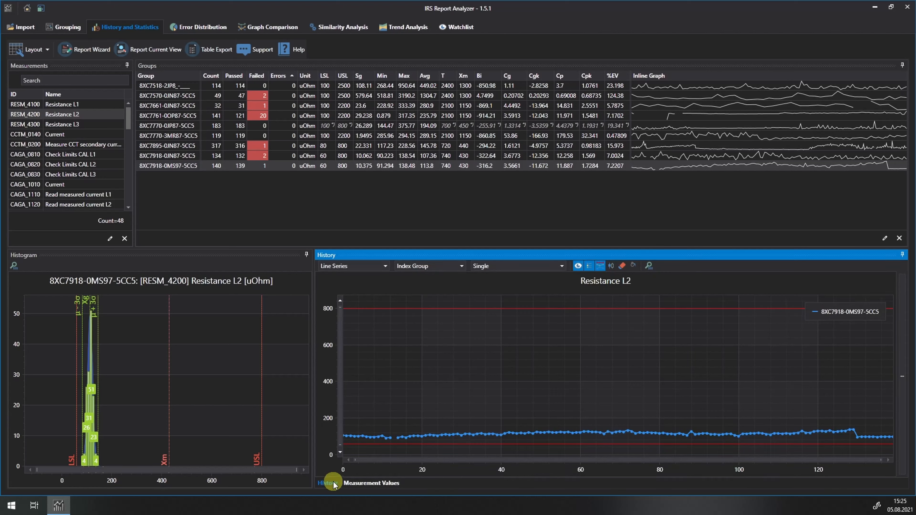
mouse_move(385, 407)
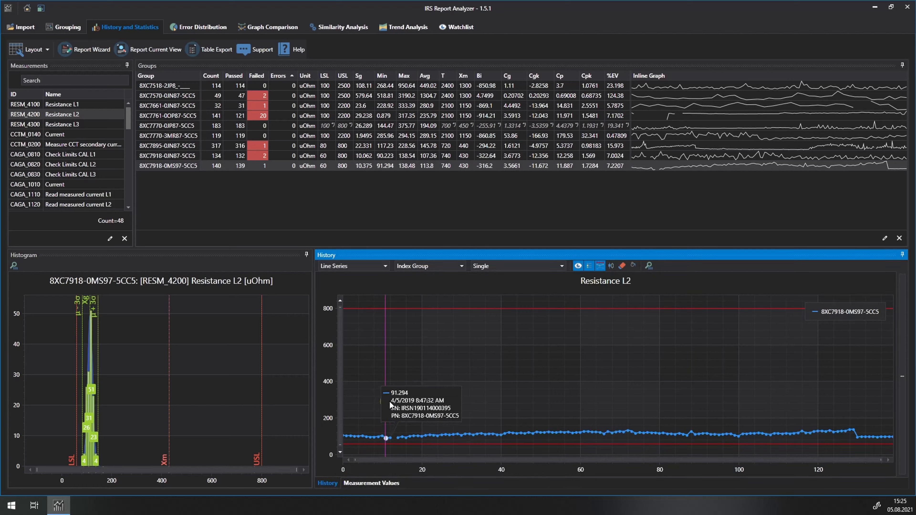
left_click_drag(390, 401, 429, 438)
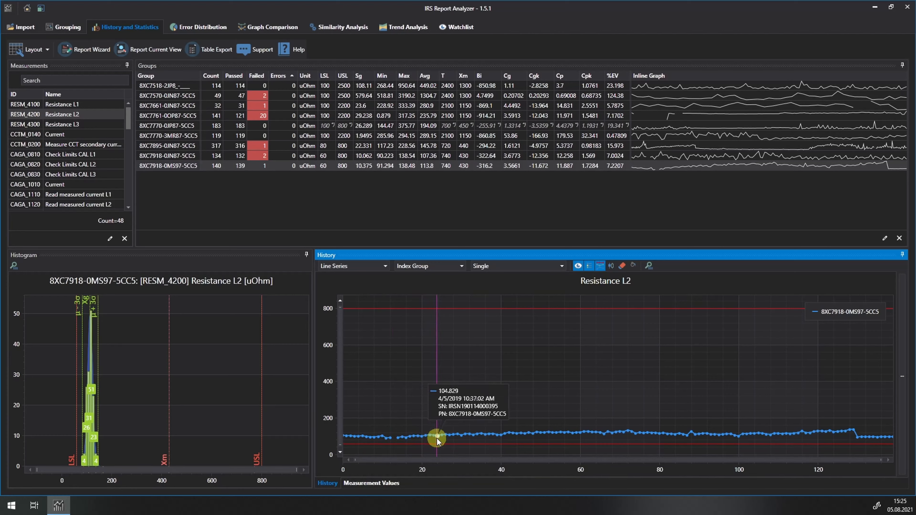
View the Check Limits CAL L2 and CAL L3 measurements, showing CAL L3 for group 8XC7895-0JN87-5CC5
left_click(77, 164)
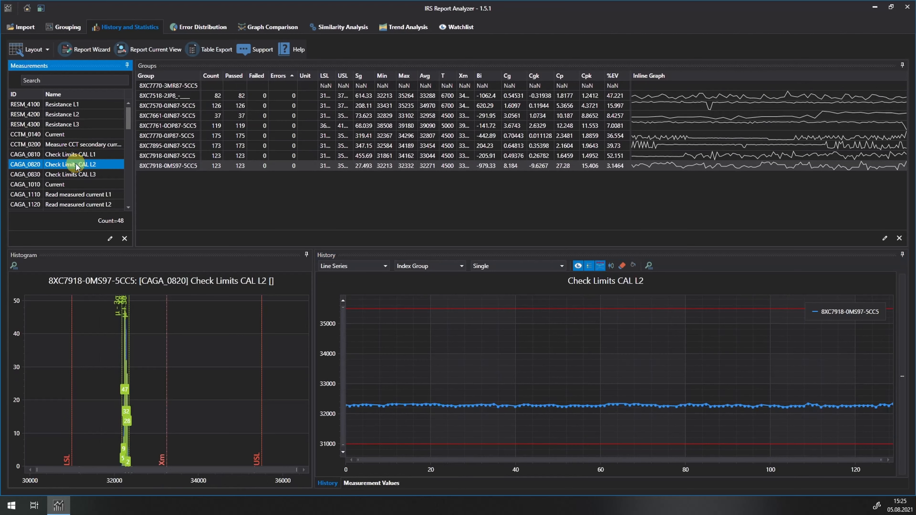
left_click(74, 174)
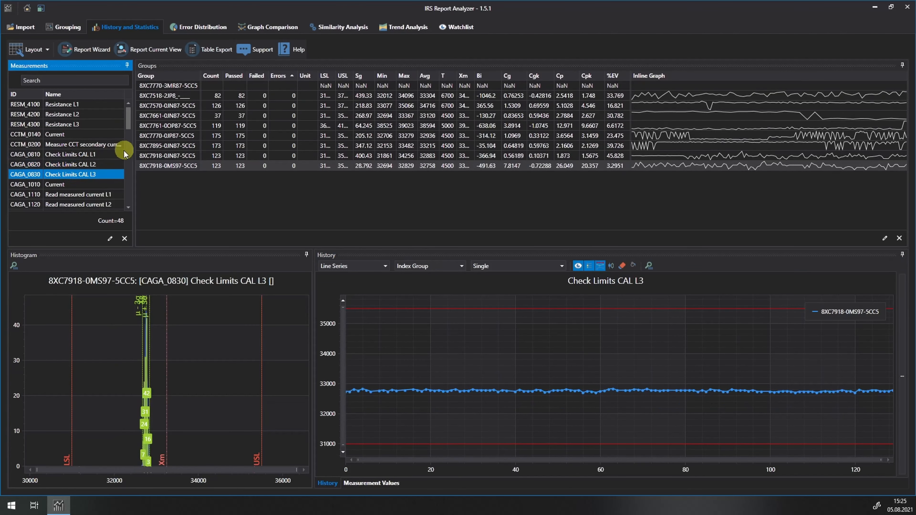
left_click(158, 146)
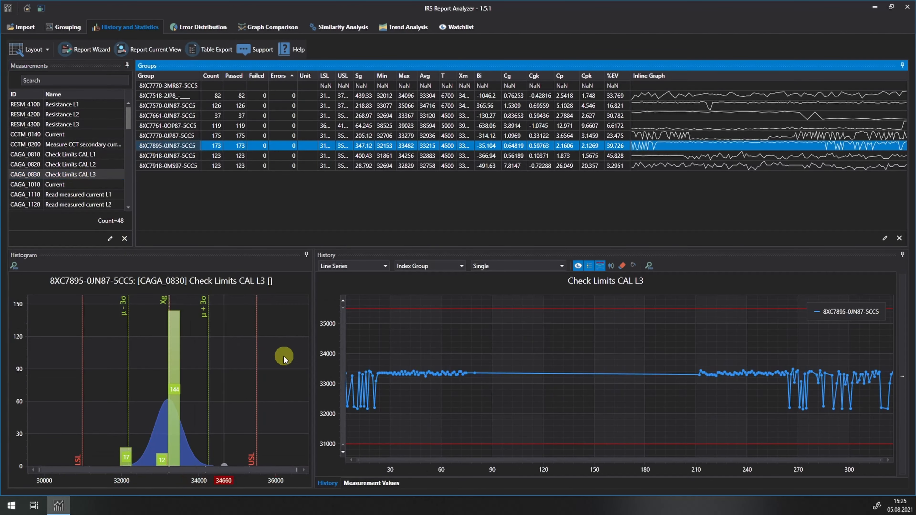
Open the details of a low data point near index 270 in the history chart and read its execution and step attributes
mouse_move(369, 400)
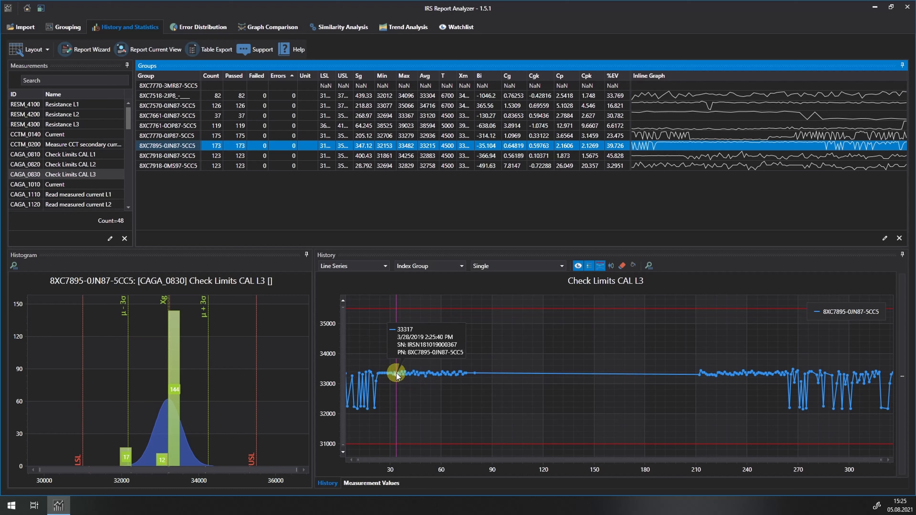
left_click(799, 408)
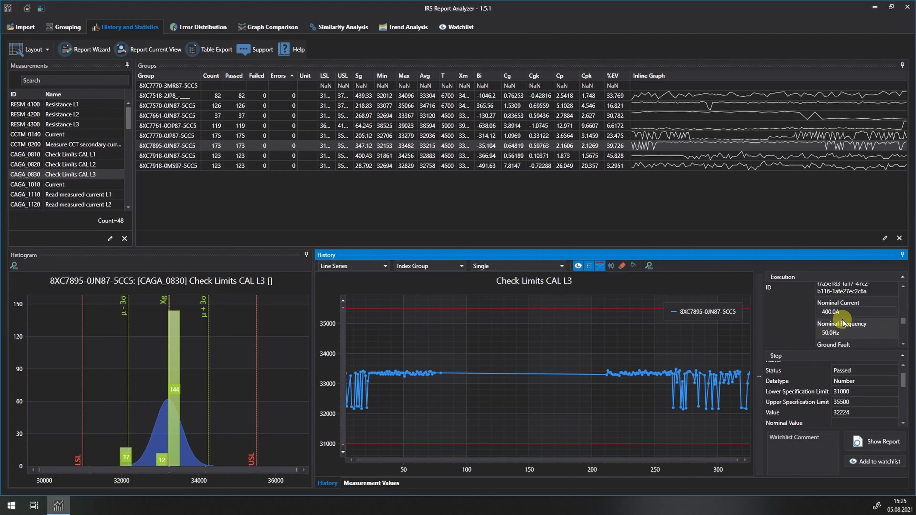
scroll(842, 319, "up", 1)
scroll(843, 319, "down", 1)
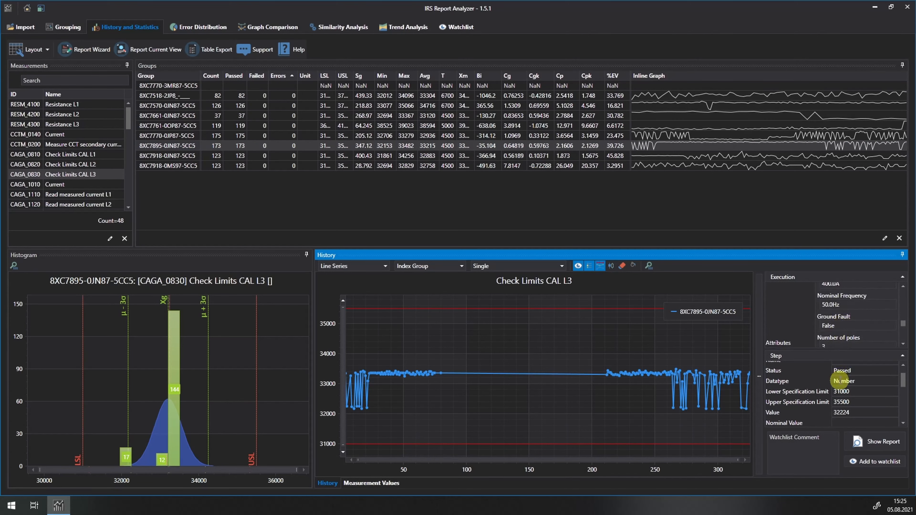
scroll(840, 382, "down", 2)
scroll(840, 382, "up", 3)
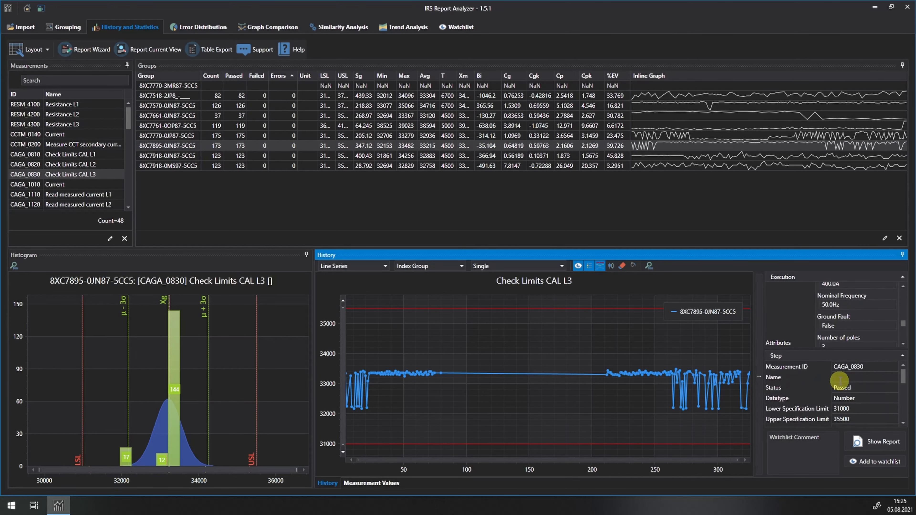
Show the test execution report of the selected data point, review its step results, and close both the report and the details pane
left_click(871, 442)
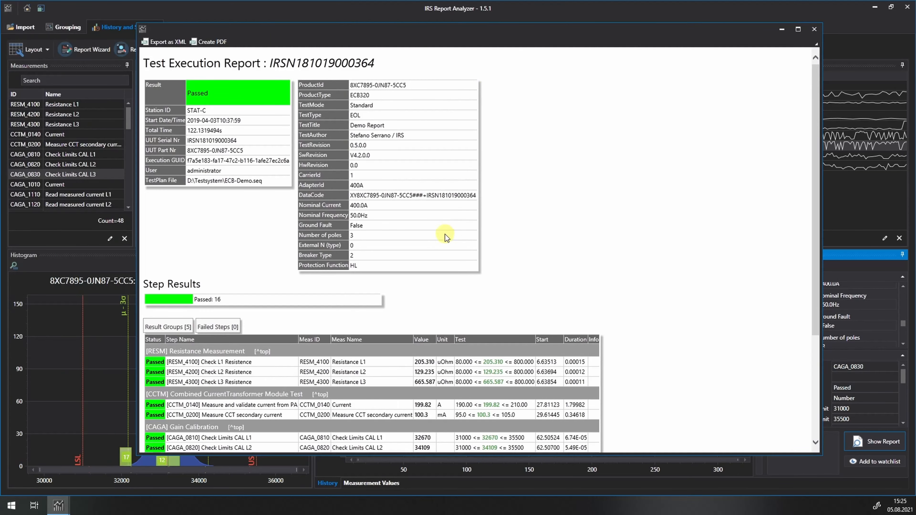
scroll(447, 237, "down", 5)
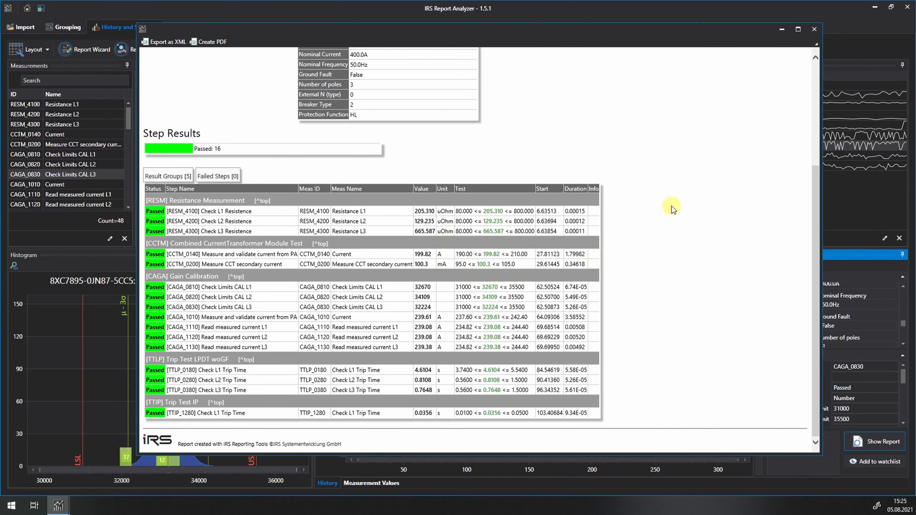
left_click(814, 30)
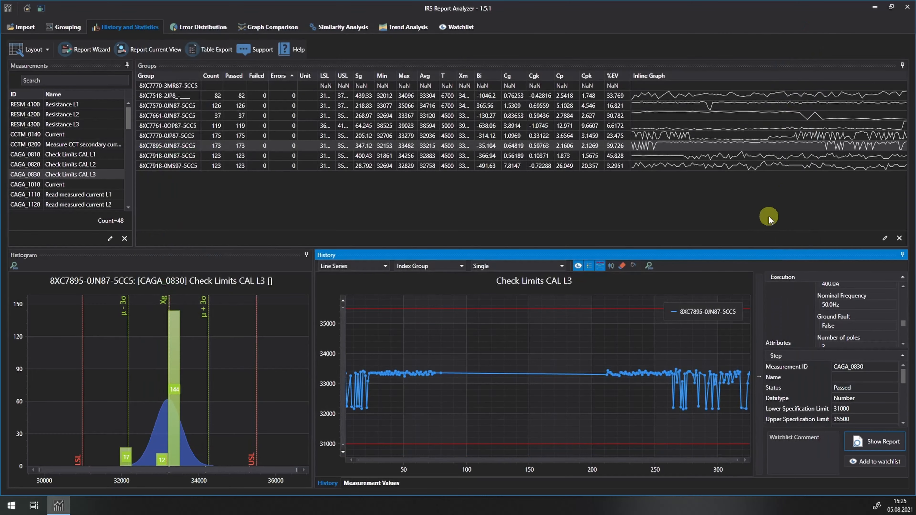
left_click(760, 371)
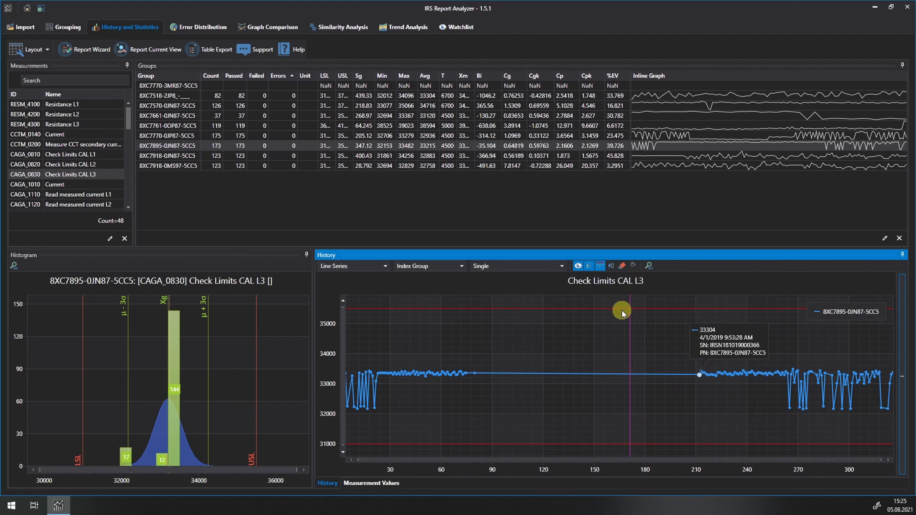
Toggle the history chart's display options, including the limit lines, off and back on for Check Limits CAL L3
left_click(579, 266)
left_click(579, 266)
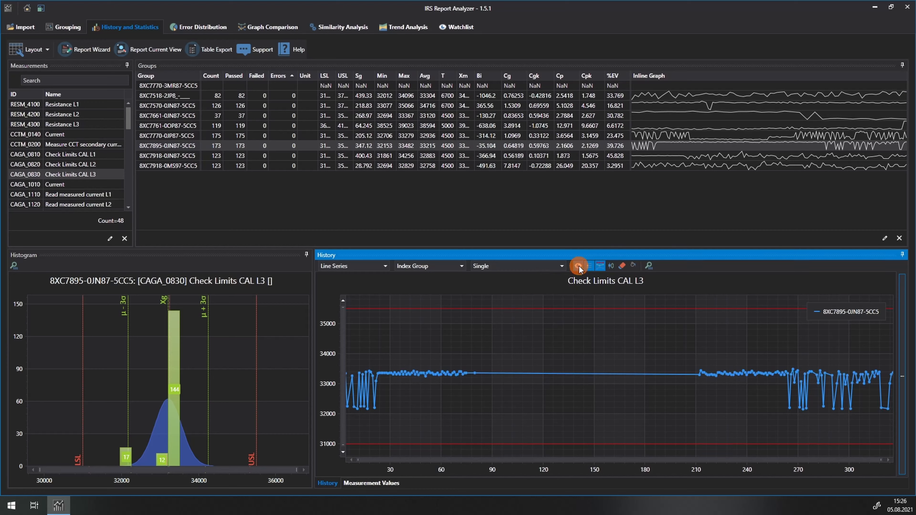
left_click(579, 266)
left_click(579, 266)
left_click(588, 266)
left_click(589, 266)
left_click(600, 266)
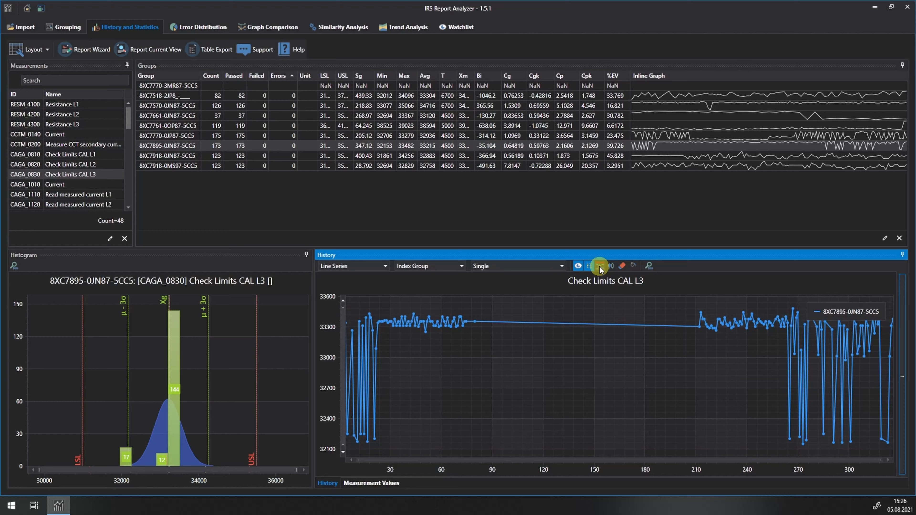
left_click(599, 266)
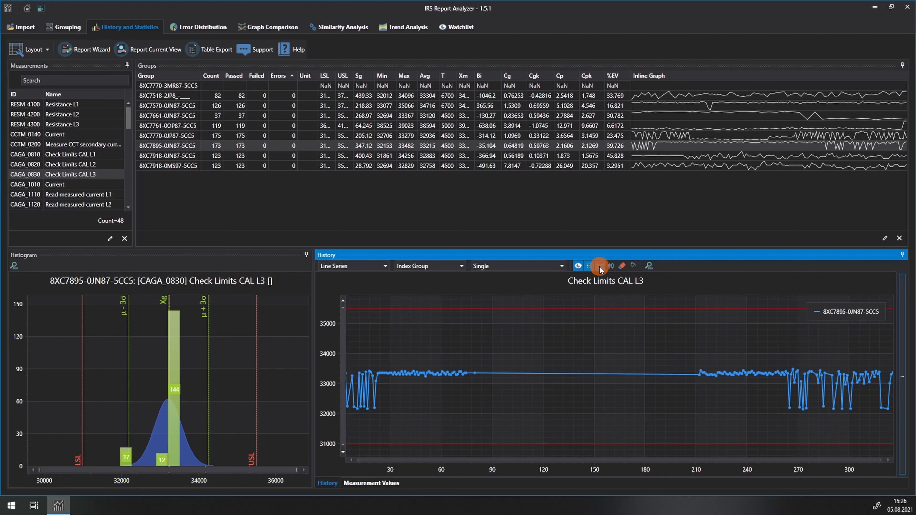
Highlight the 3-sigma limits and limit errors in the history chart, and inspect the Current measurement CCTM_0140 for group 8XC7661-0JN87-5CC5
left_click(612, 266)
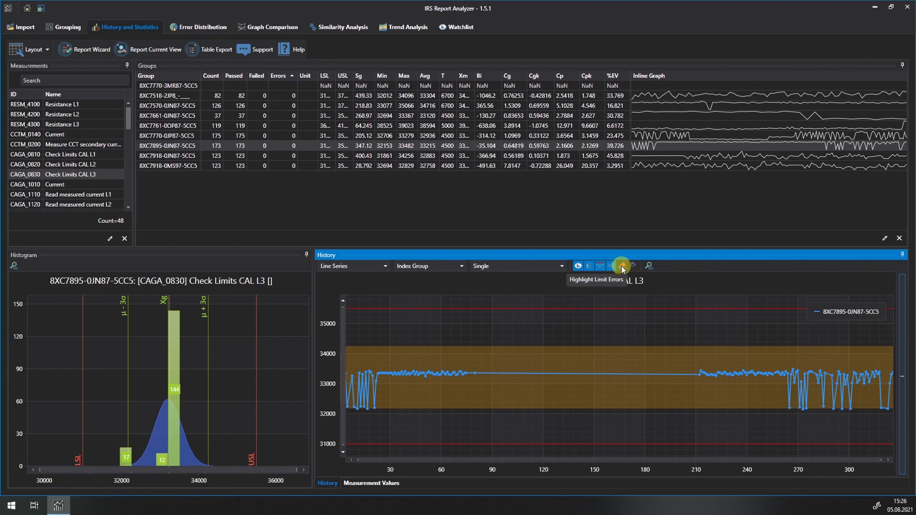
left_click(621, 267)
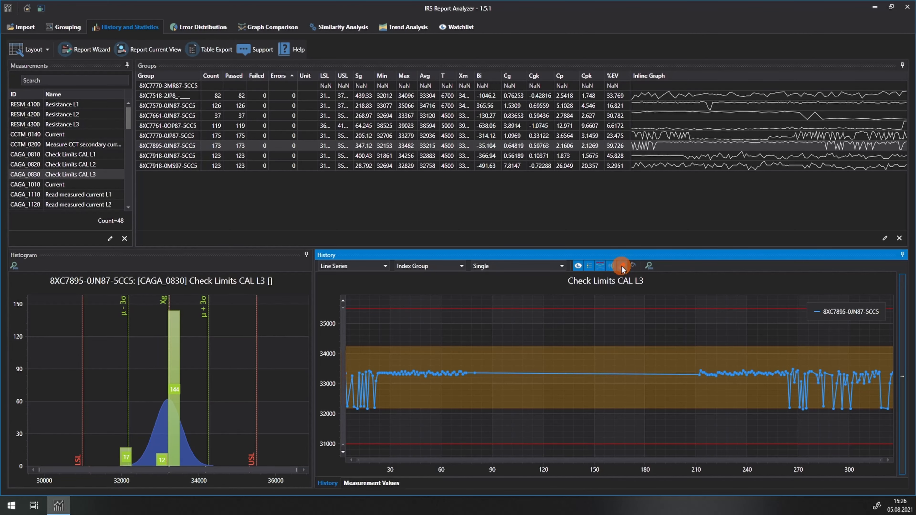
left_click(62, 135)
left_click(246, 118)
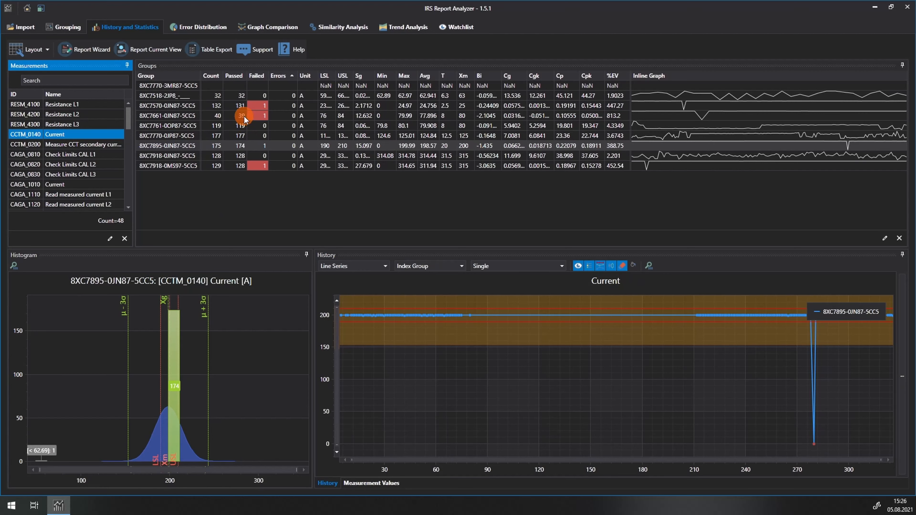
mouse_move(482, 444)
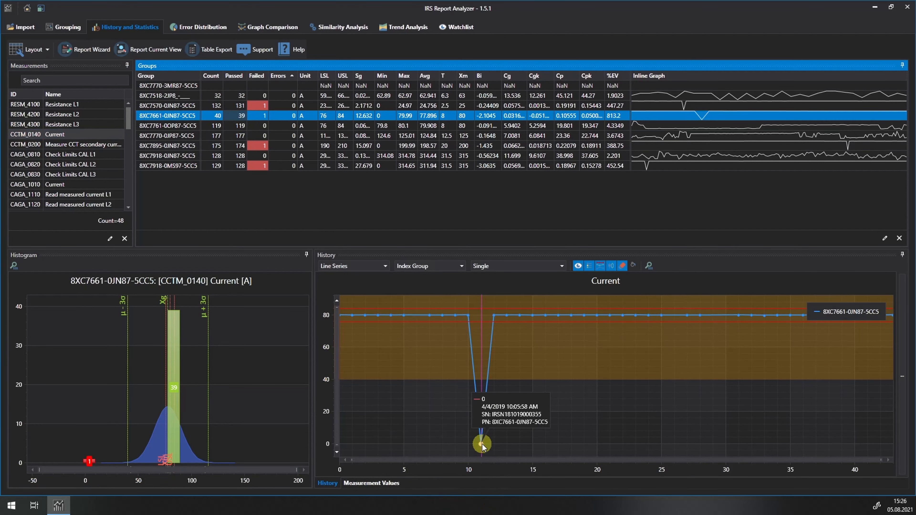
Turn off the limit error highlighting and fill the limit strips in the history chart of Current
left_click(624, 267)
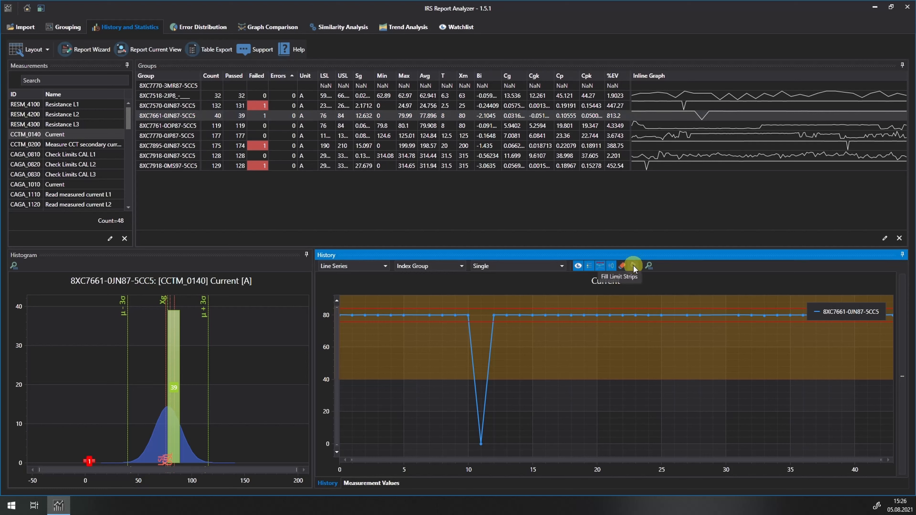
left_click(633, 265)
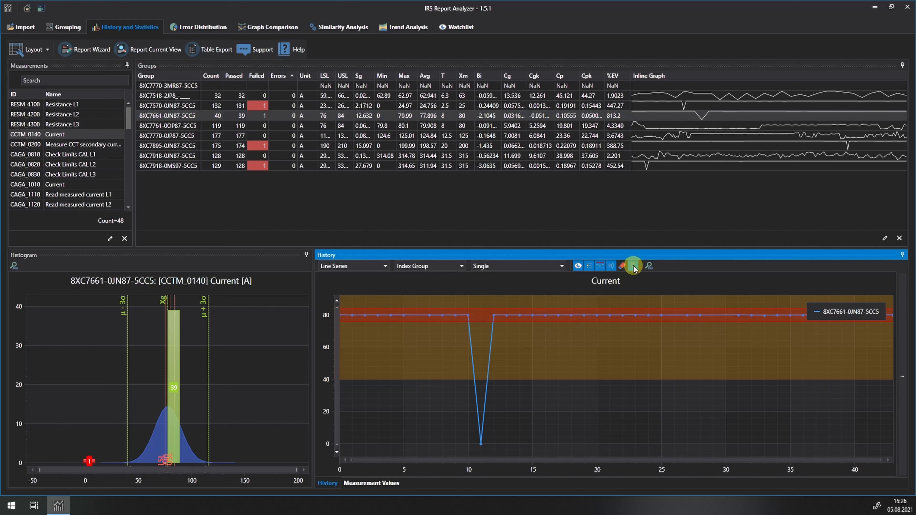
mouse_move(627, 305)
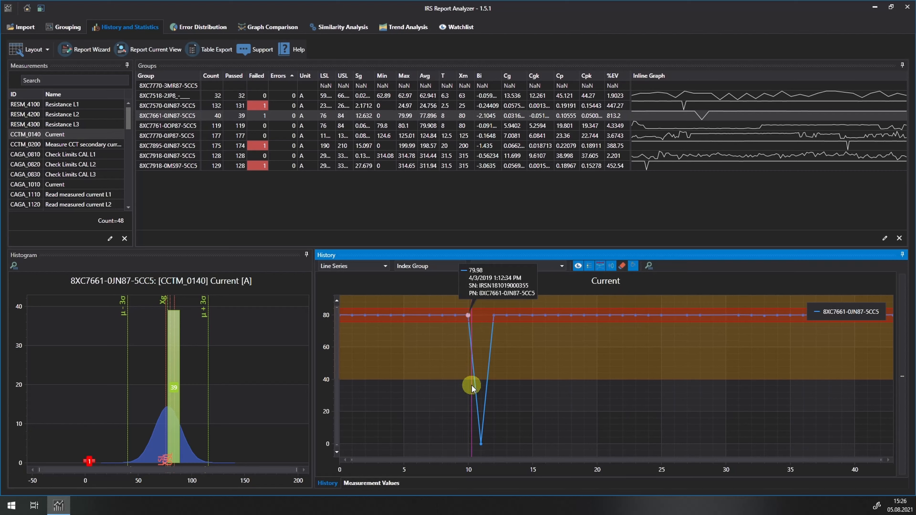
Show measurement CAGA_1110 Read measured current L1 and narrow the histogram's horizontal range around the LSL and USL limits
left_click(82, 195)
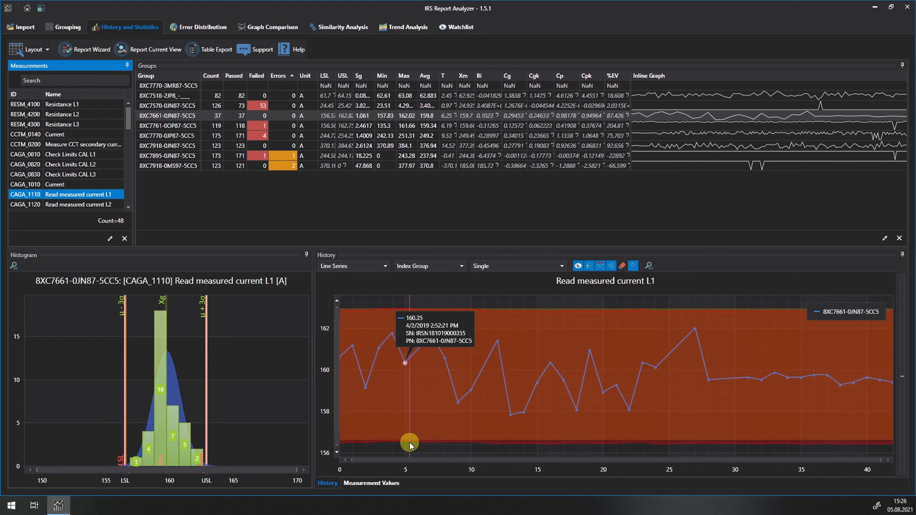
mouse_move(519, 119)
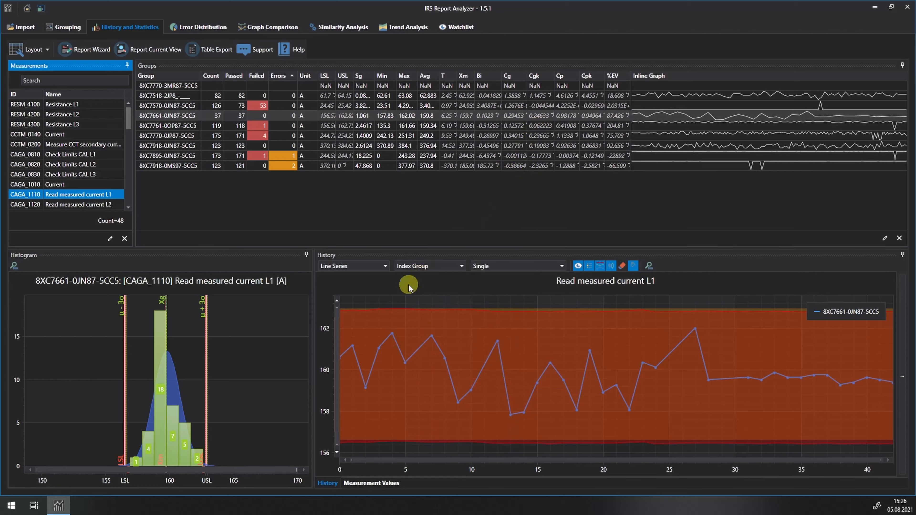
mouse_move(207, 386)
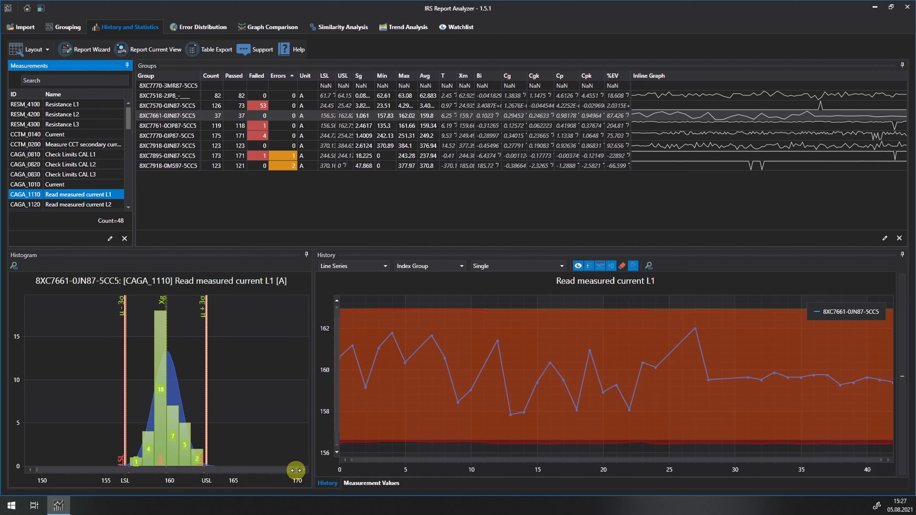
left_click_drag(296, 470, 246, 469)
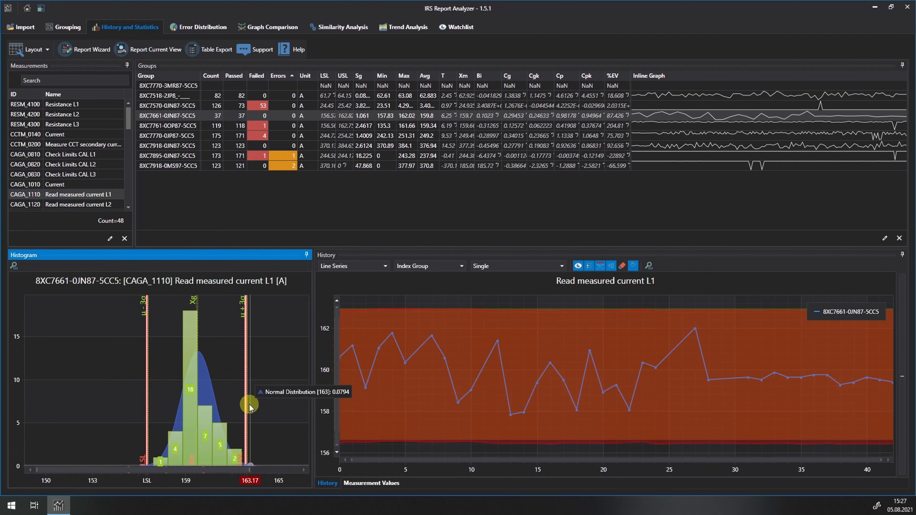
left_click_drag(38, 469, 92, 471)
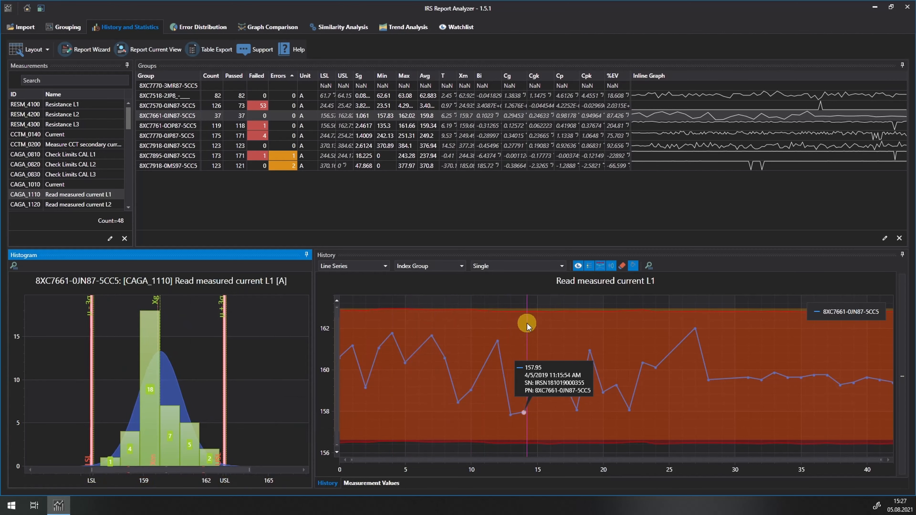
Zoom and pan along the history chart of Read measured current L1 to examine its data points, and reset the chart's zoom
scroll(536, 364, "up", 3)
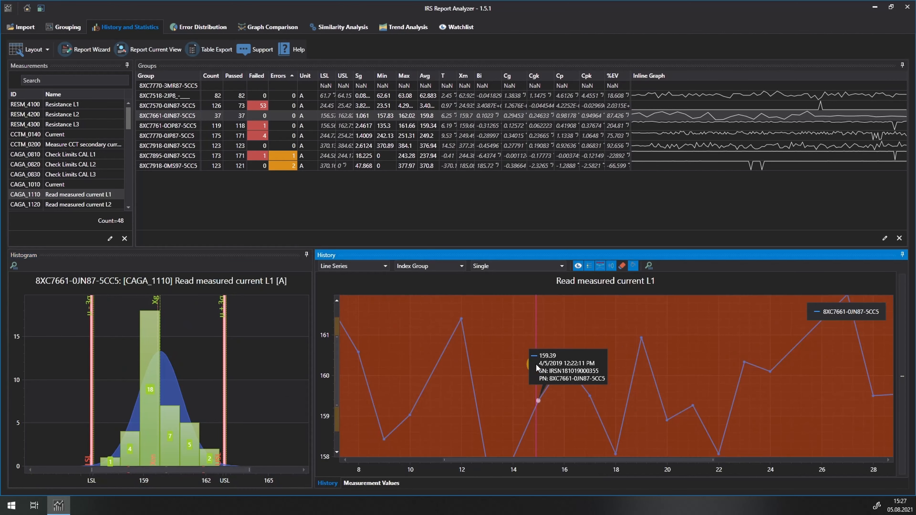
scroll(536, 364, "down", 4)
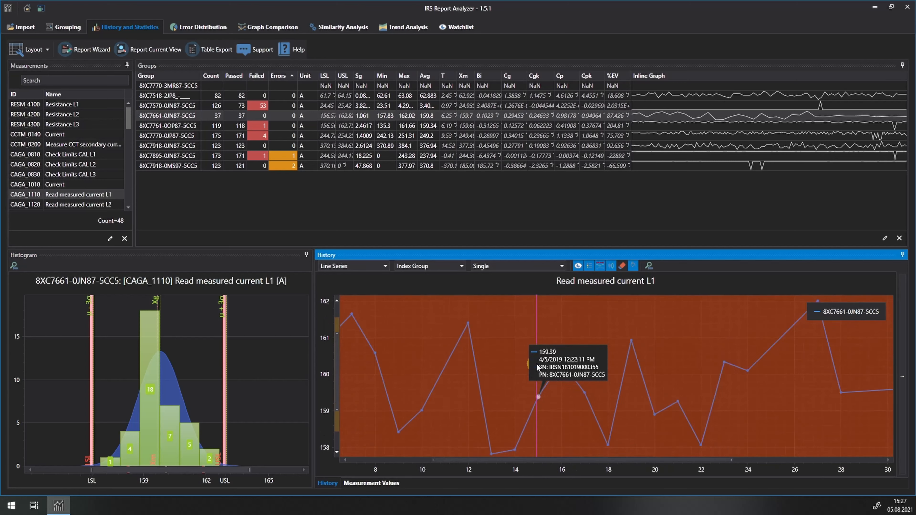
left_click_drag(412, 459, 567, 459)
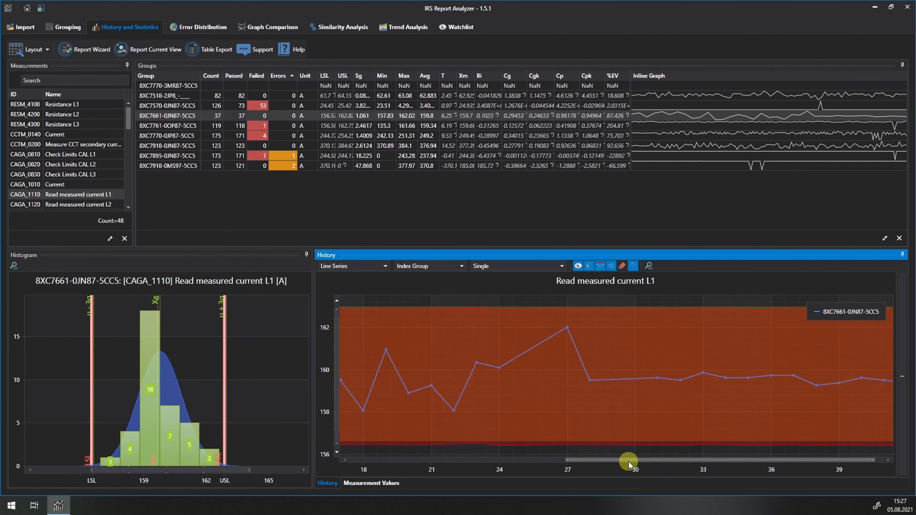
left_click_drag(877, 460, 637, 465)
mouse_move(472, 423)
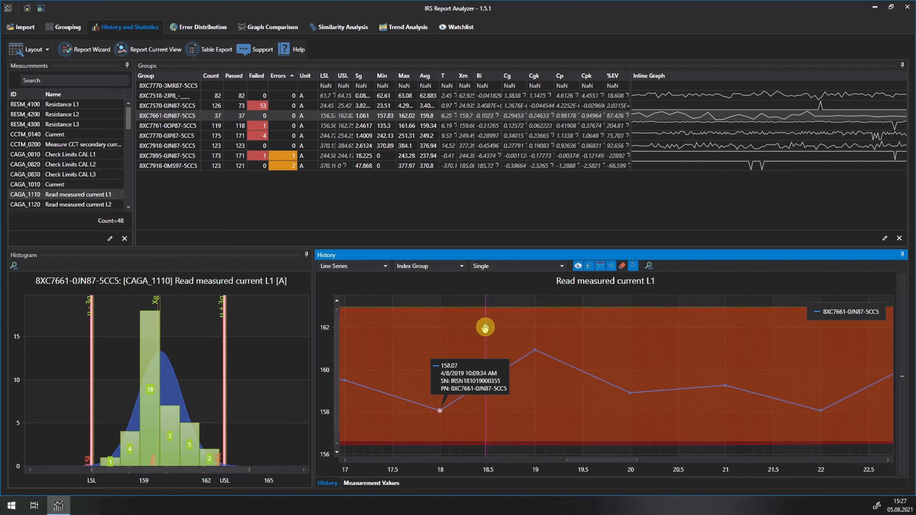
left_click_drag(485, 327, 670, 421)
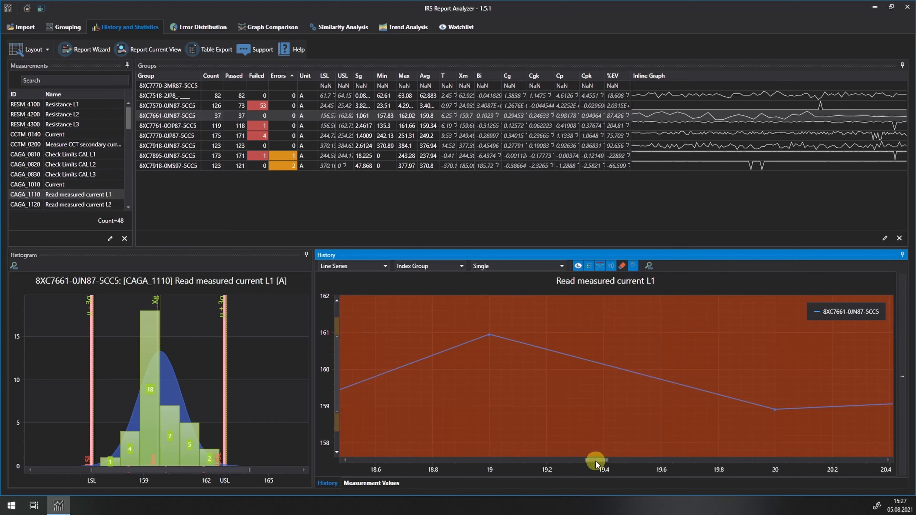
left_click_drag(595, 461, 472, 461)
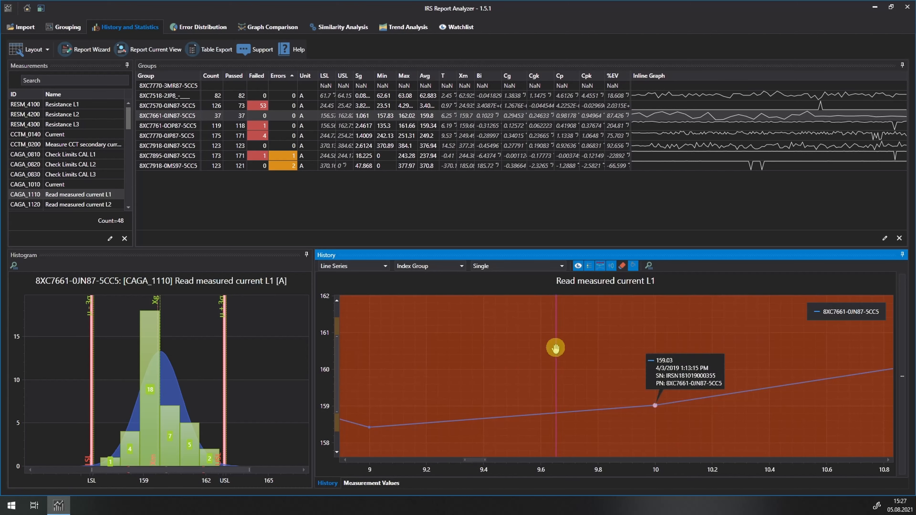
mouse_move(336, 370)
left_mouse_down()
mouse_move(338, 347)
mouse_move(338, 369)
left_mouse_up()
left_click_drag(465, 364, 425, 368)
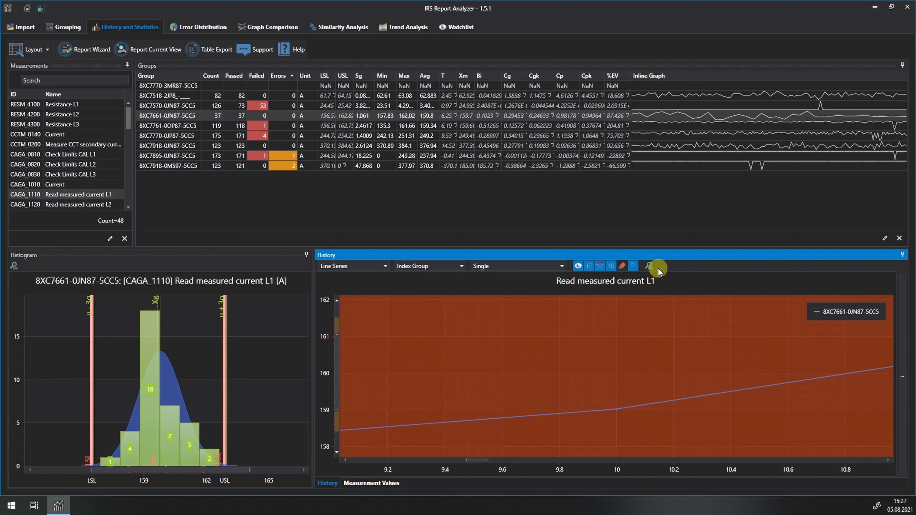
left_click(649, 266)
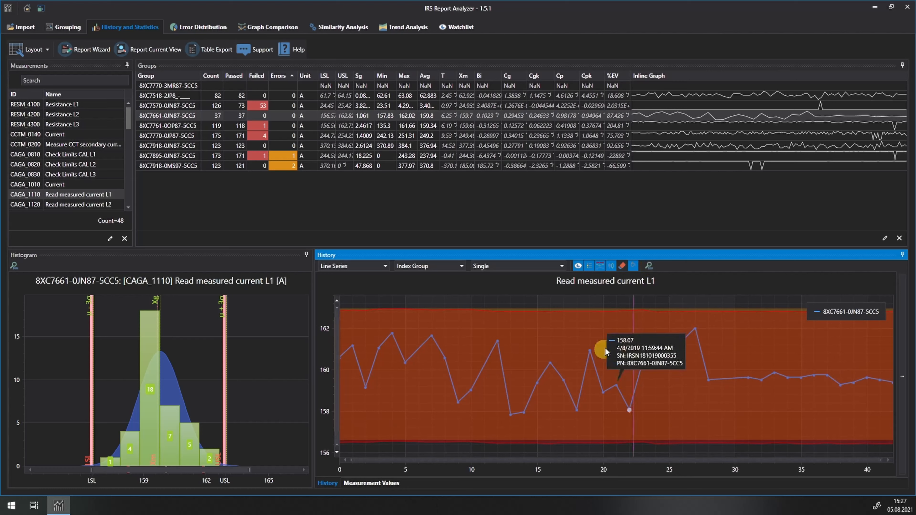
Turn off the filled limit strips and display the history chart as Point Series
left_click(633, 267)
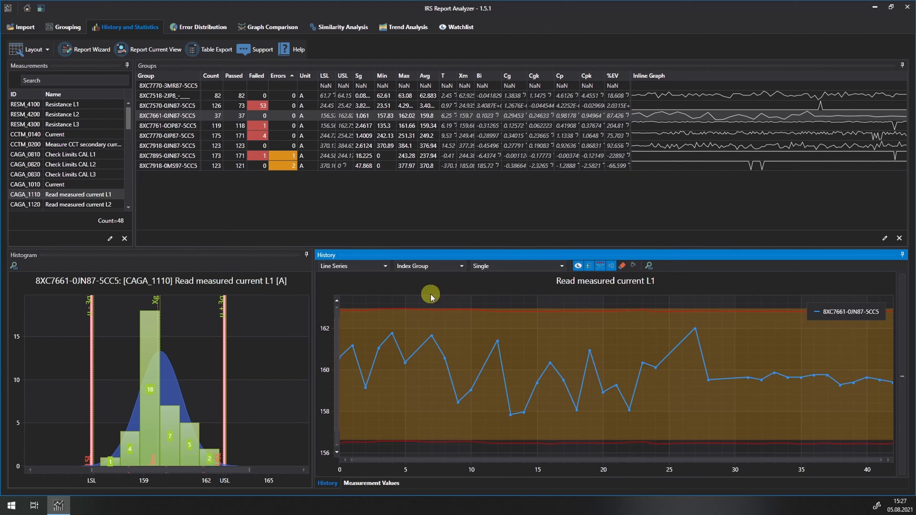
left_click(385, 267)
left_click(373, 287)
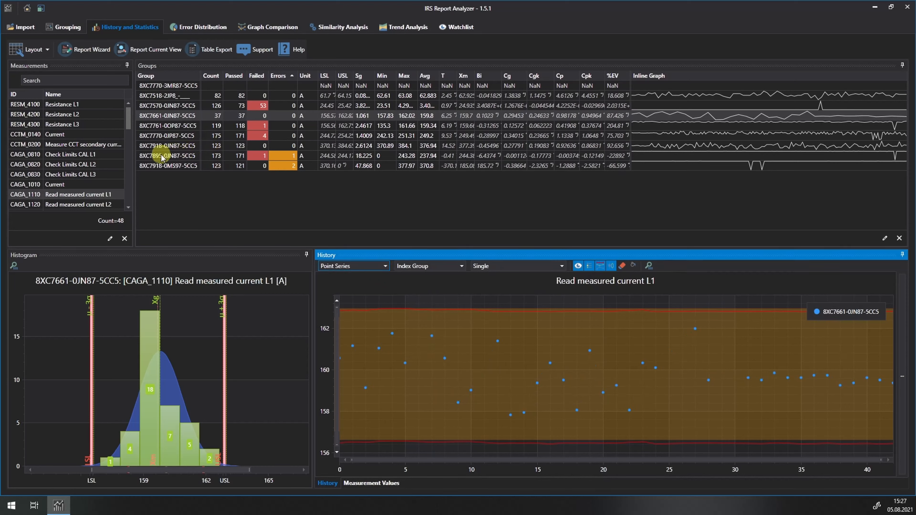
Show group 8XC7761-0OP87-5CC5, try its history as Step Series, and set the chart type back to Line Series
left_click(167, 126)
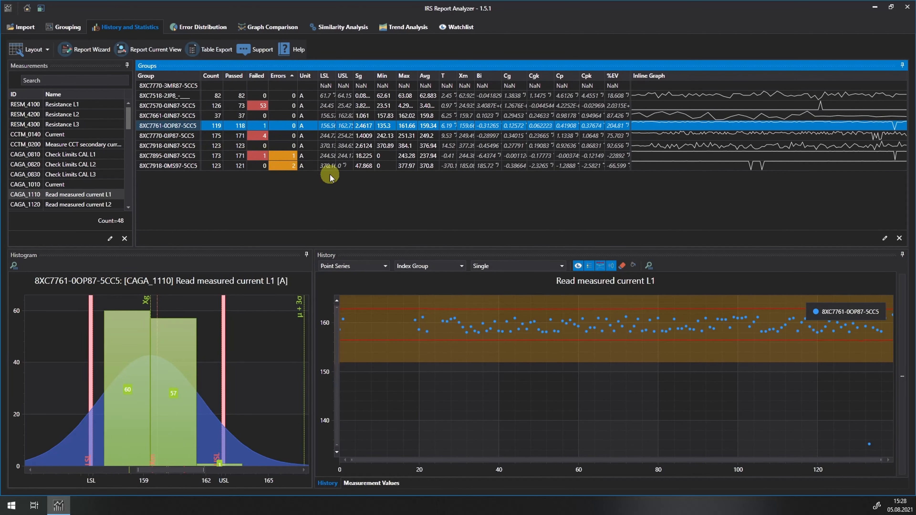
left_click(369, 266)
left_click(357, 305)
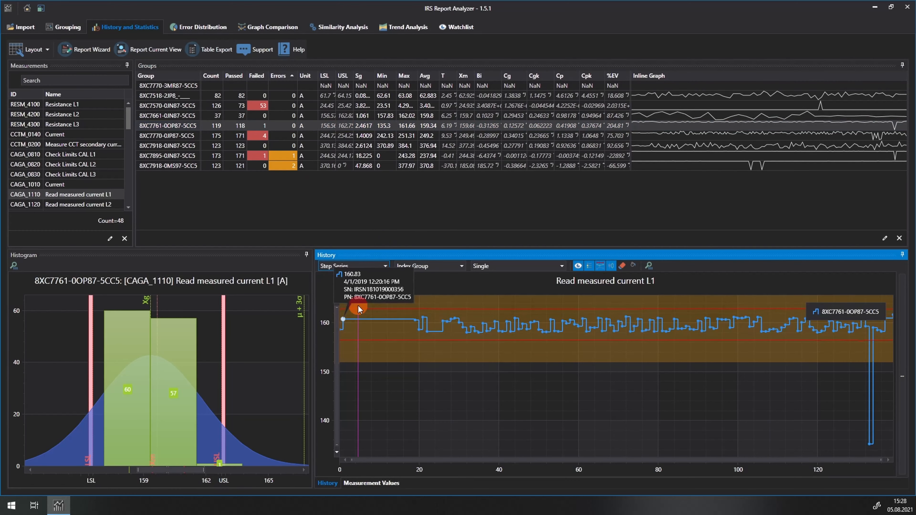
left_click(362, 266)
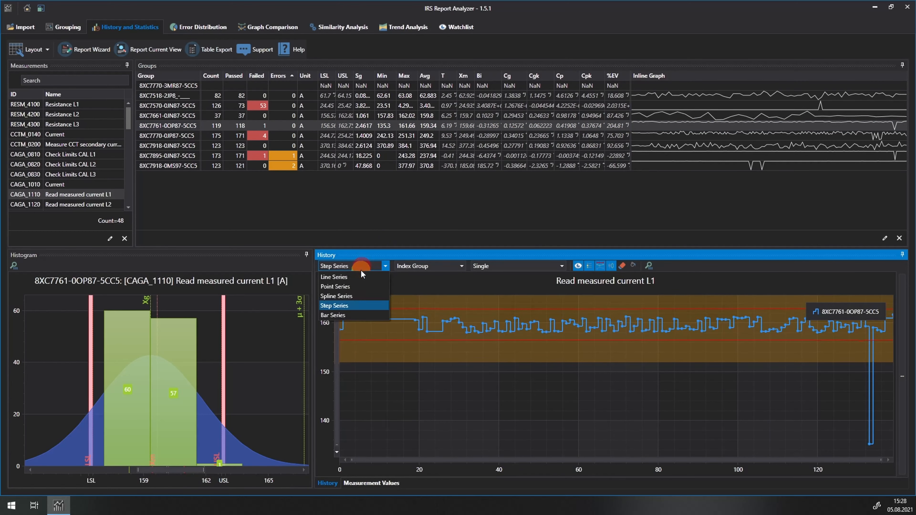
left_click(358, 277)
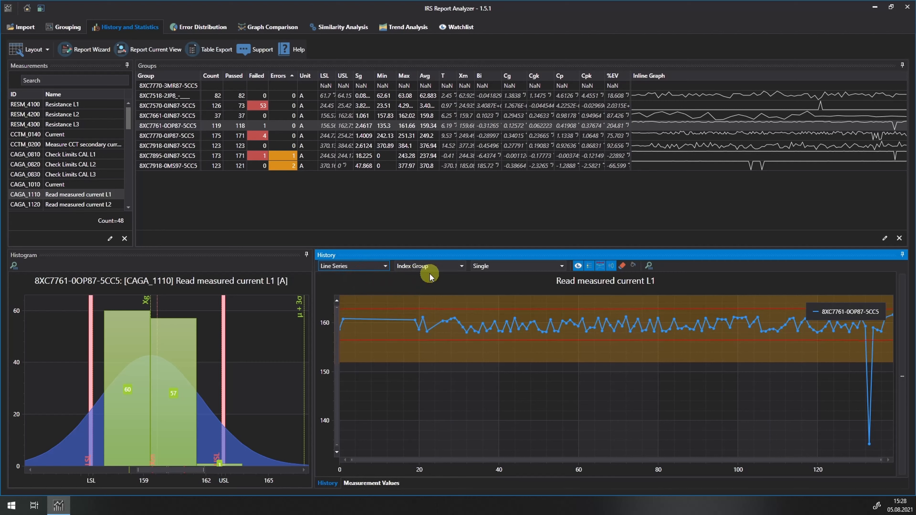
Plot the history against Index Global, and switch the X-axis type to Time Stamp
left_click(461, 266)
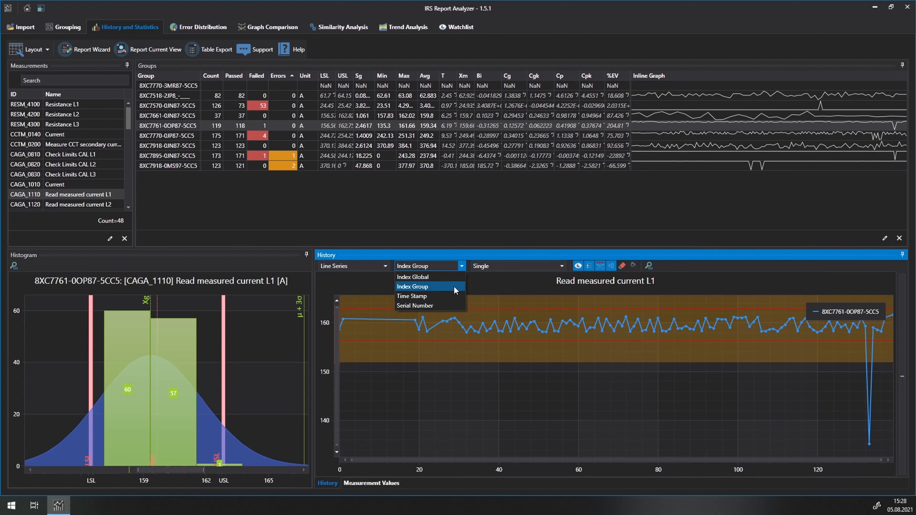
left_click(423, 278)
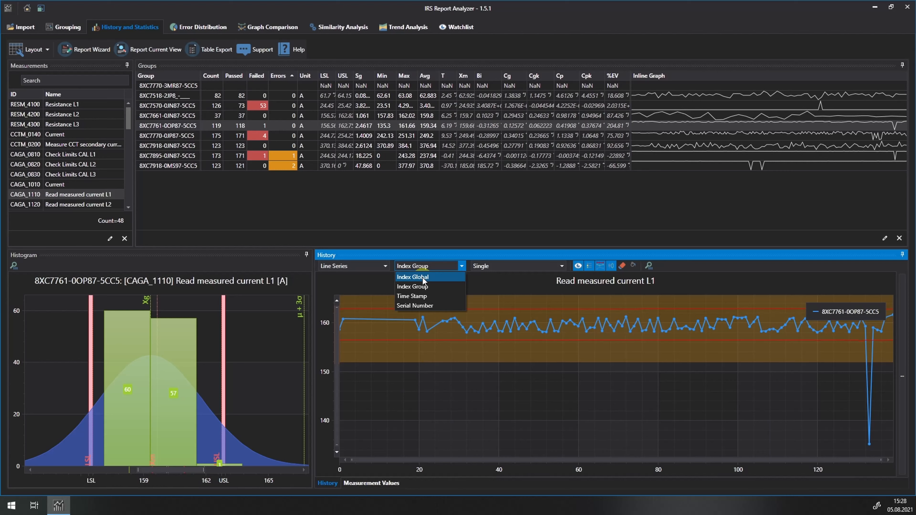
left_click(422, 277)
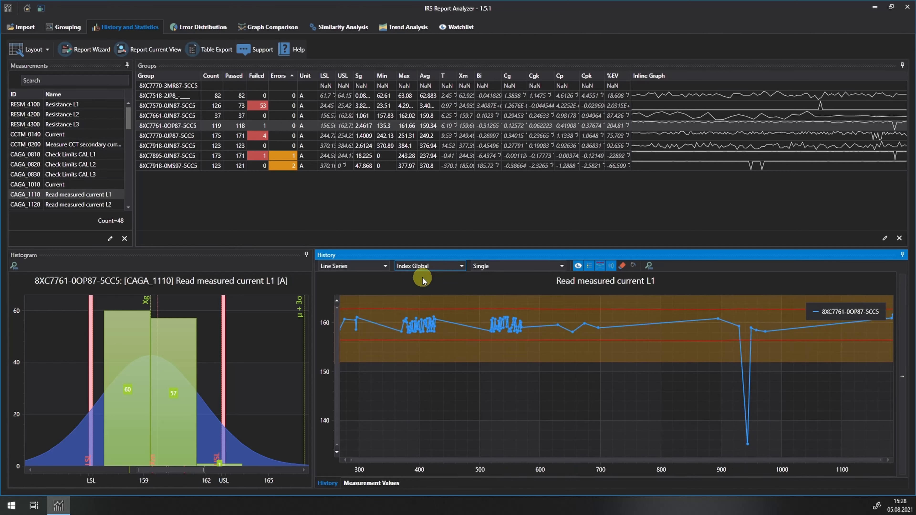
left_click(461, 265)
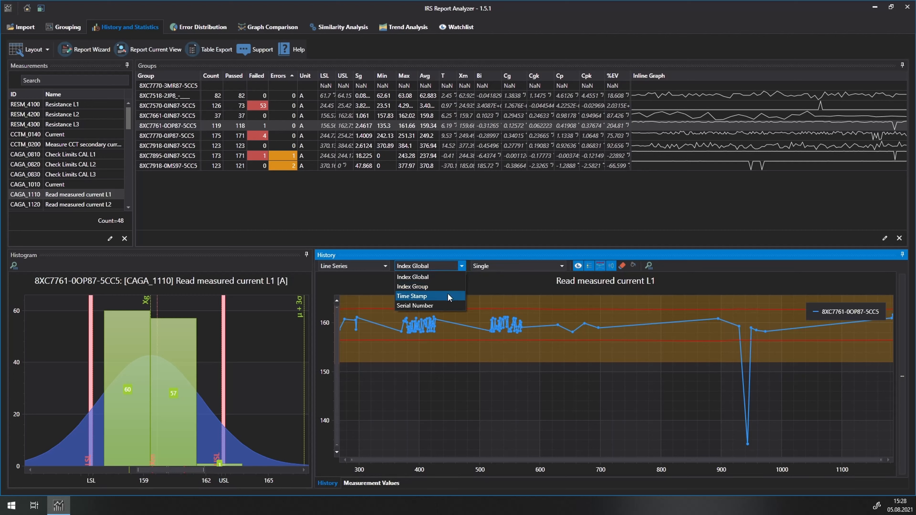
left_click(448, 295)
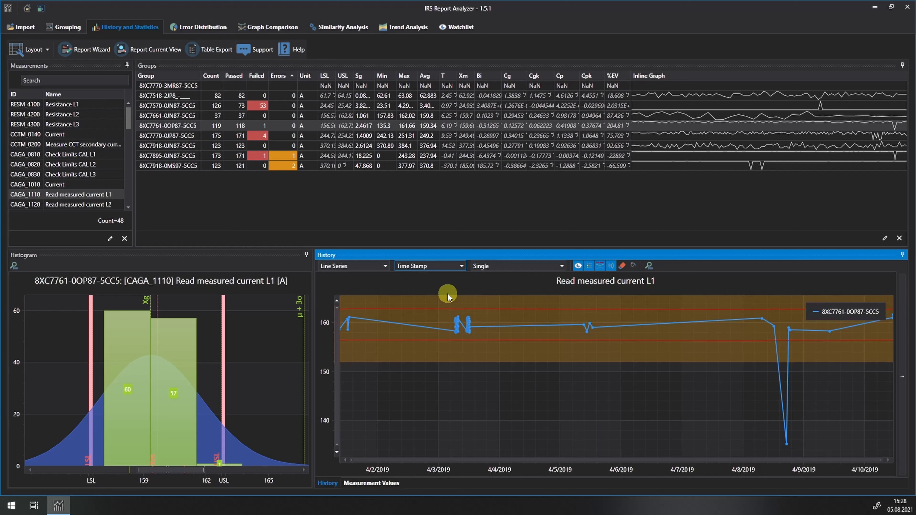
Zoom in on the dense clusters of data points around 4/3/2019 in the time-based history chart
mouse_move(446, 305)
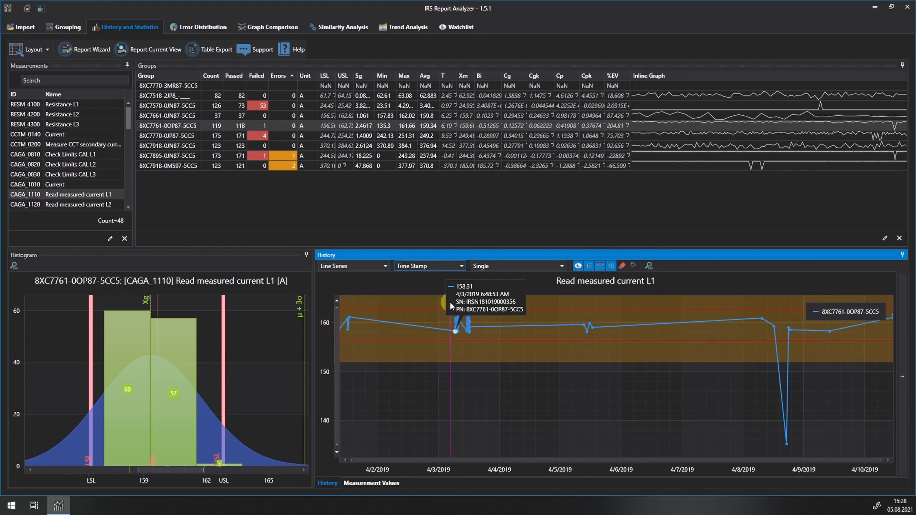
left_click_drag(449, 301, 468, 344)
mouse_move(468, 343)
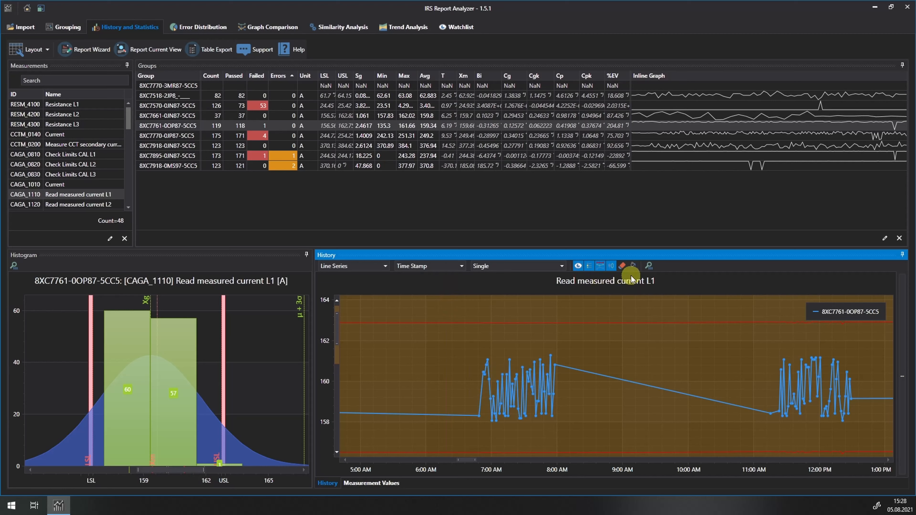
Reset the history chart's zoom, try Serial Number as the X-axis type, and set it to Index Group
left_click(649, 266)
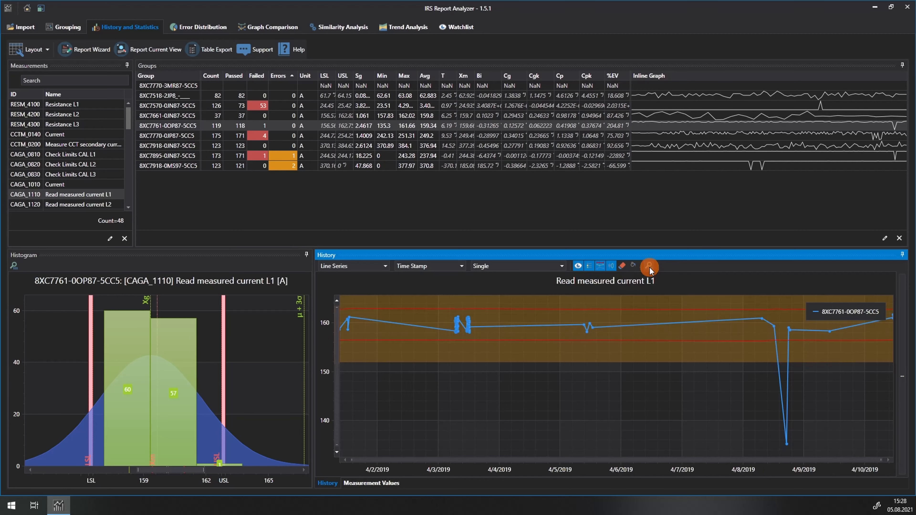
left_click(461, 267)
left_click(437, 302)
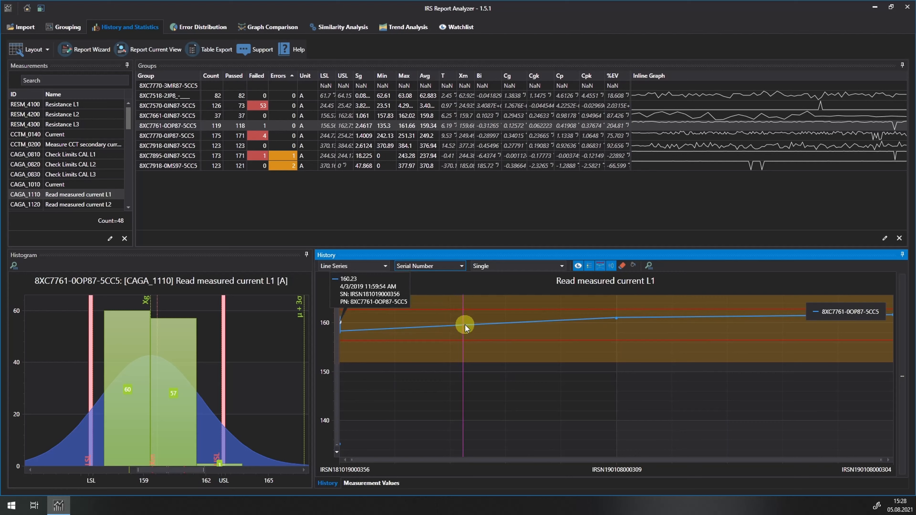
left_click(461, 267)
left_click(456, 286)
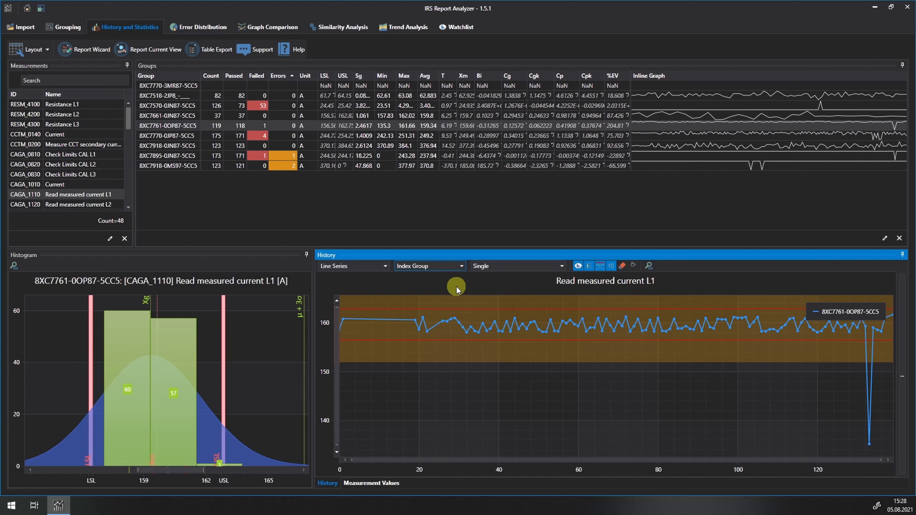
Show all groups in one history chart using All-In-One, then select group 8XC7918-0JN87-5CC5 and measurement Check Limits CAL L1
left_click(562, 265)
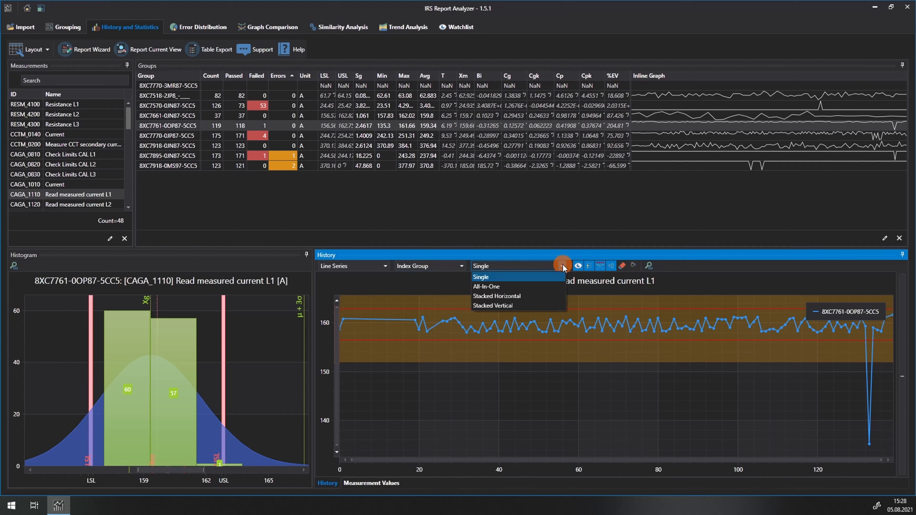
left_click(541, 286)
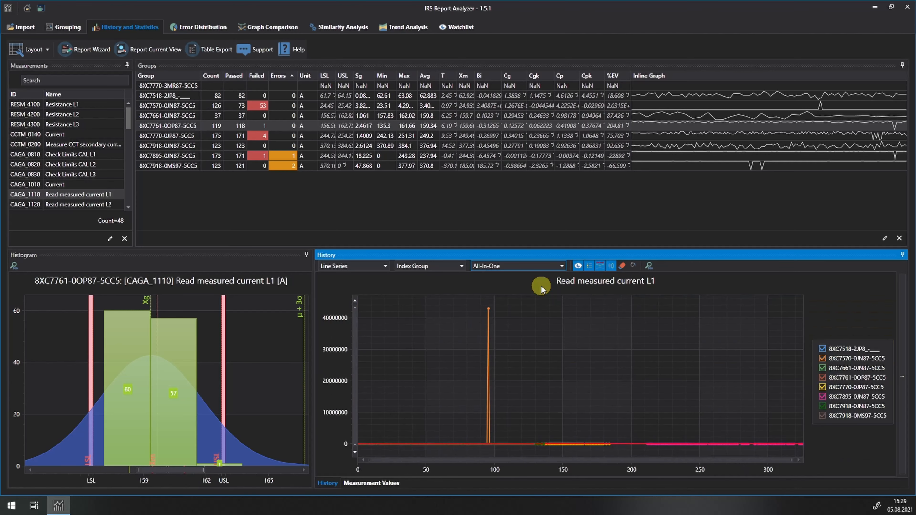
left_click(159, 147)
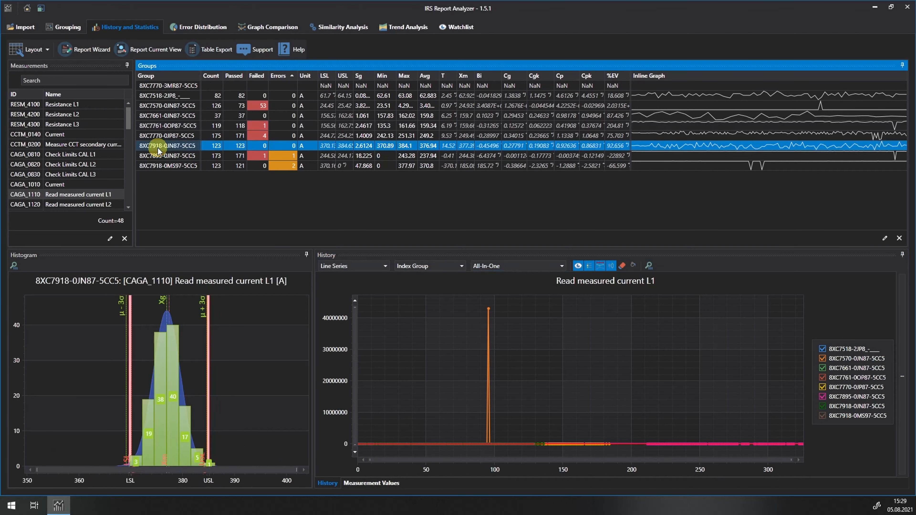
left_click(79, 154)
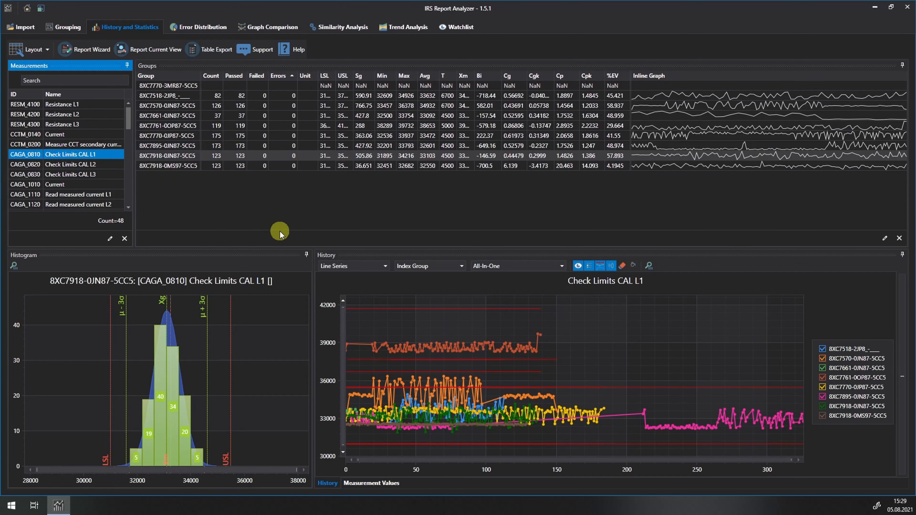
Enlarge the history chart area upward and turn off its limit lines and filled strips
left_click_drag(284, 248, 280, 186)
left_click(601, 205)
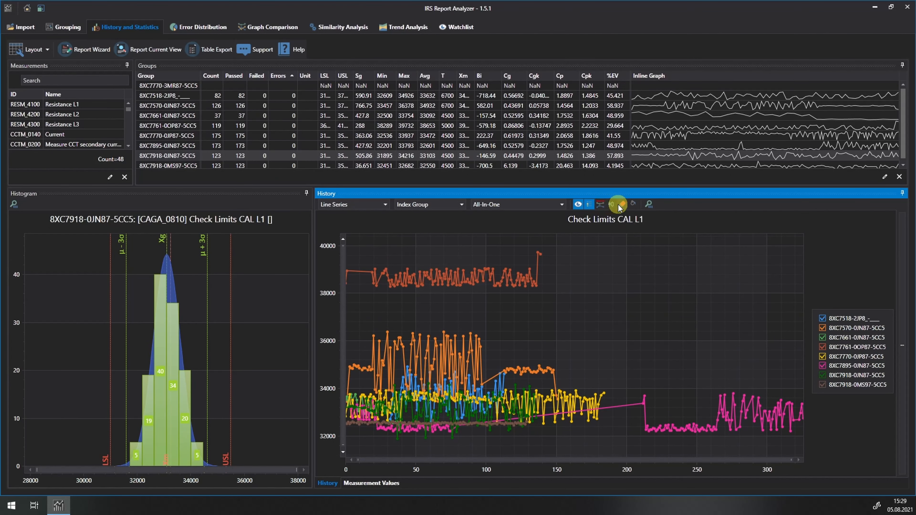
Hide the 8XC7895-0JN87-5CC5 and 8XC7770-0JP87-5CC5 series in the combined history chart
mouse_move(703, 301)
left_click(823, 365)
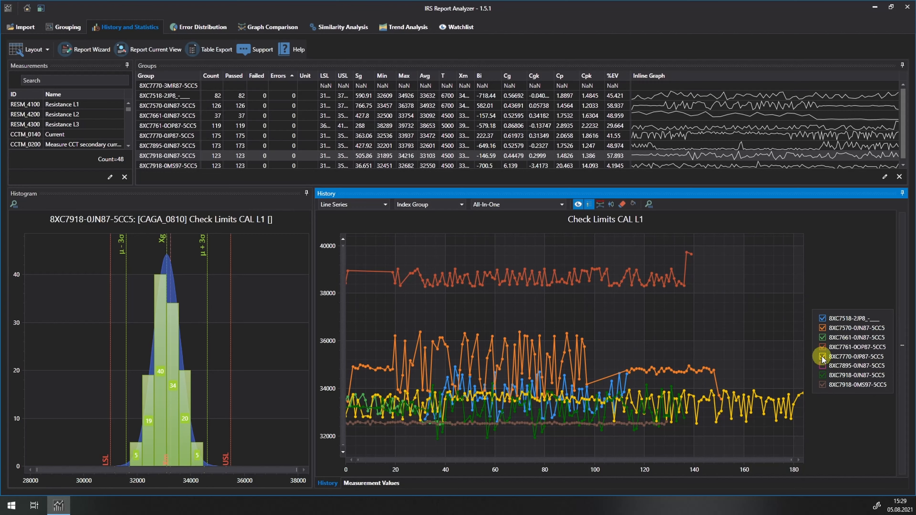
left_click(822, 357)
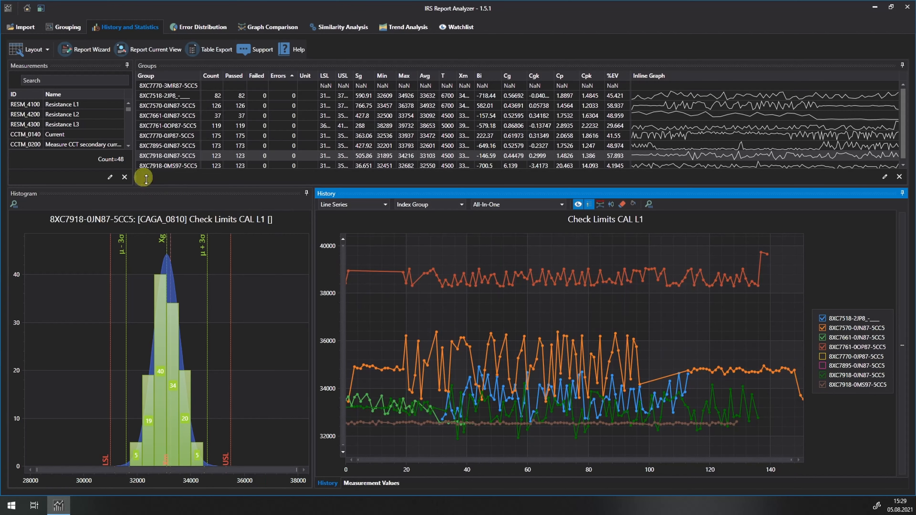
Compare the combined histories of Resistance L3 and Resistance L2, leaving Resistance L3 selected
left_click(74, 125)
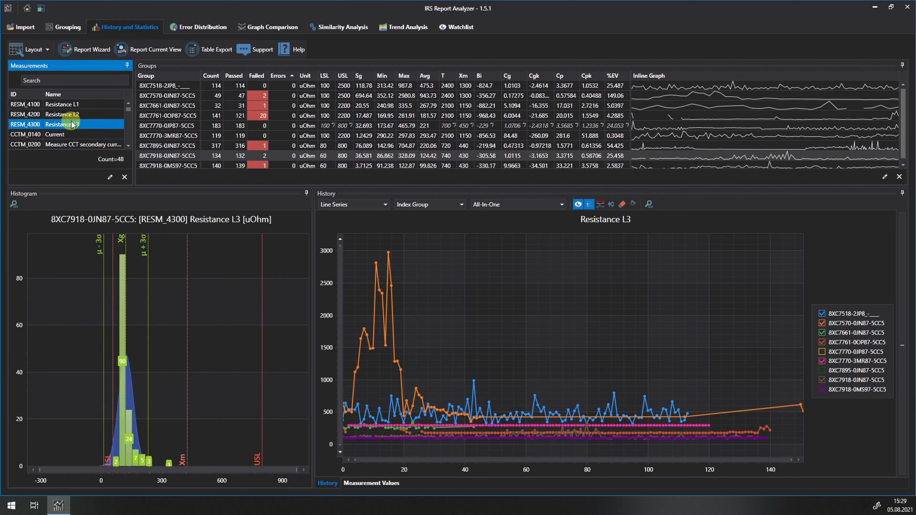
left_click(71, 115)
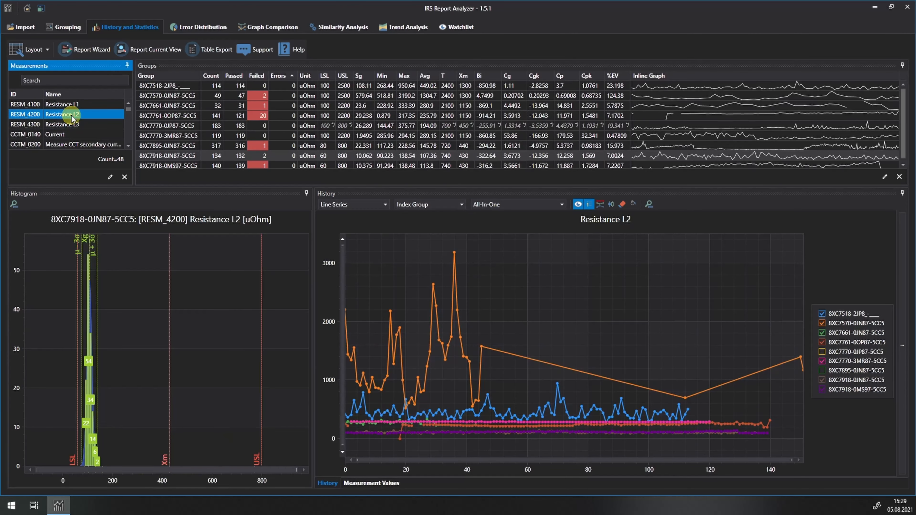
left_click(72, 124)
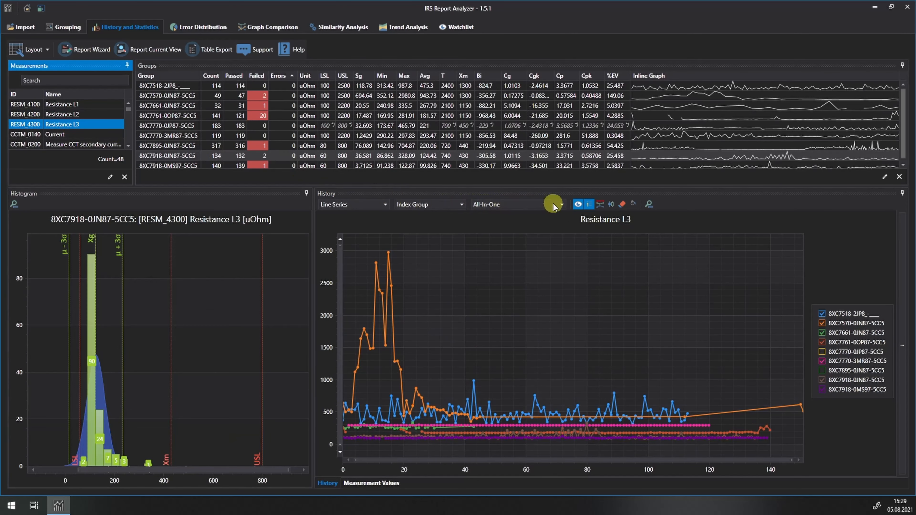
Try the Stacked Vertical arrangement and zoom in on the early peaks of the 8XC7570-0JN87-5CC5 series
left_click(561, 205)
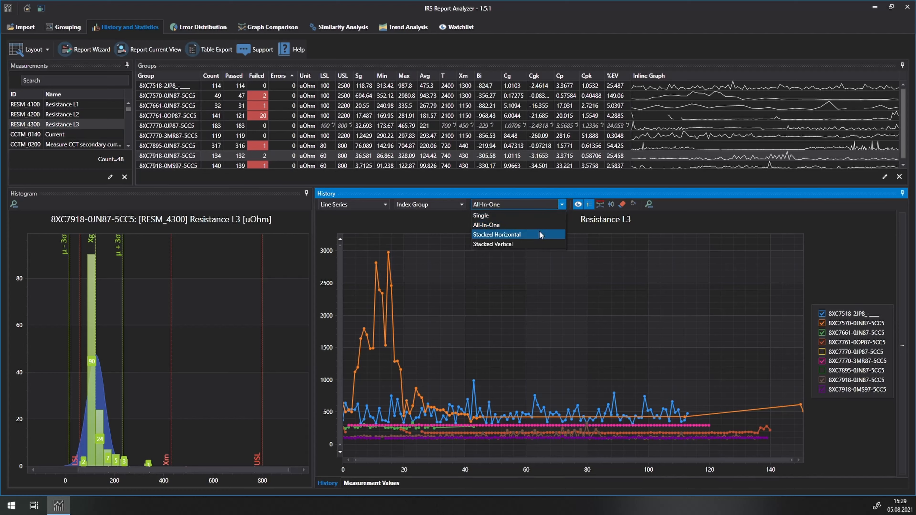
left_click(536, 244)
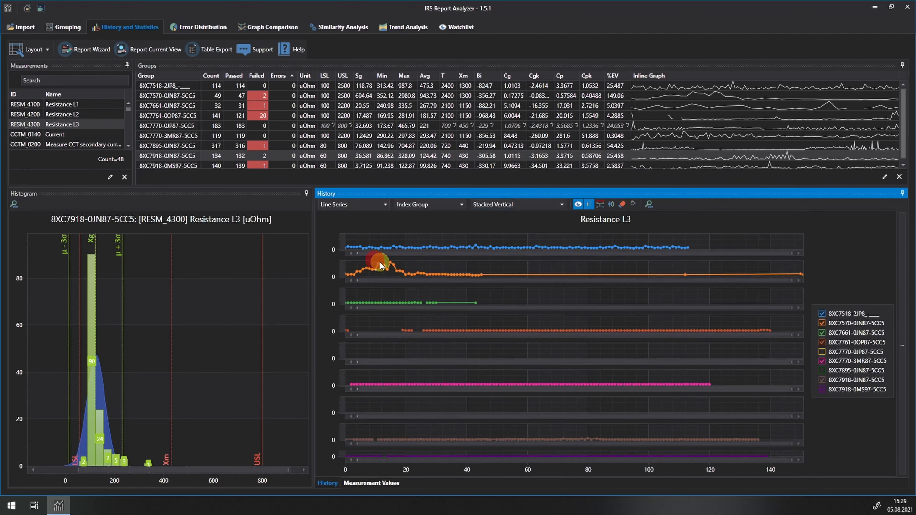
mouse_move(379, 268)
mouse_move(372, 263)
left_mouse_down()
mouse_move(400, 274)
mouse_move(600, 275)
mouse_move(334, 272)
left_mouse_up()
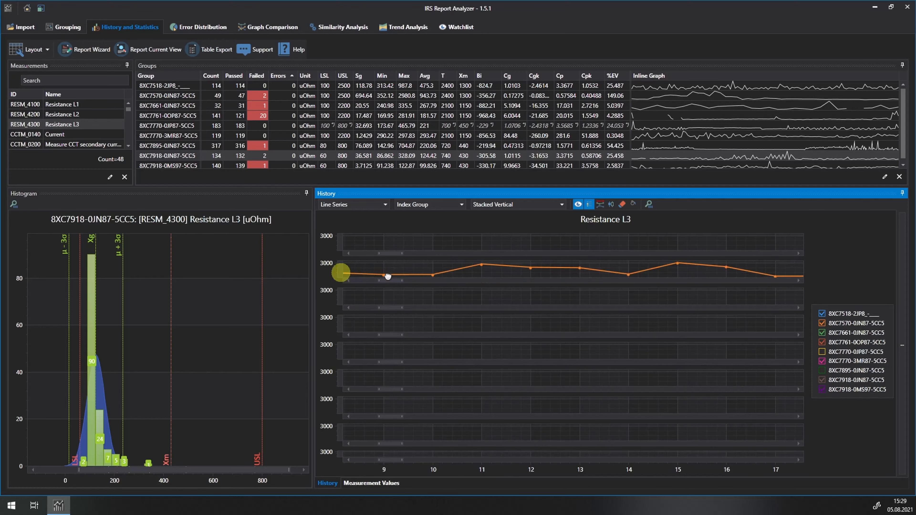
left_click(518, 268)
left_click_drag(510, 299, 508, 247)
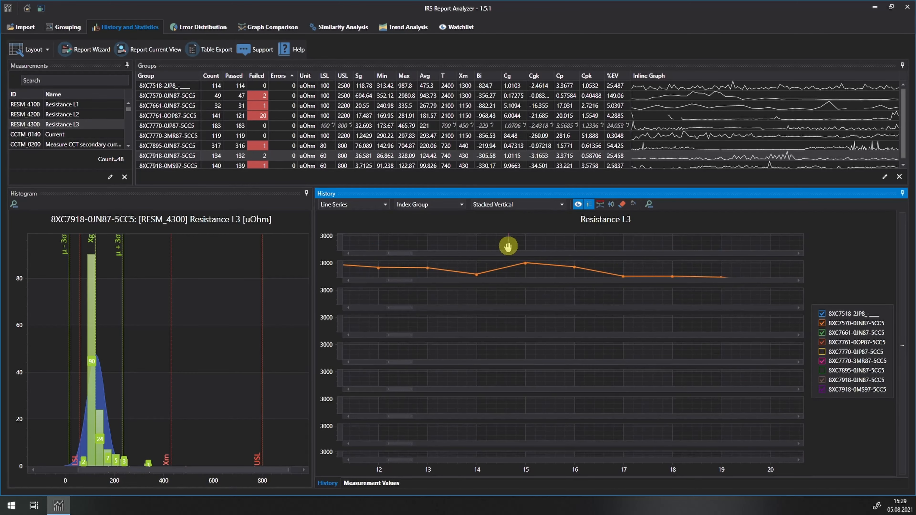
Arrange the group histories as Stacked Horizontal and show the execution details of a data point in the 8XC7518-2JP8 series
left_click(561, 205)
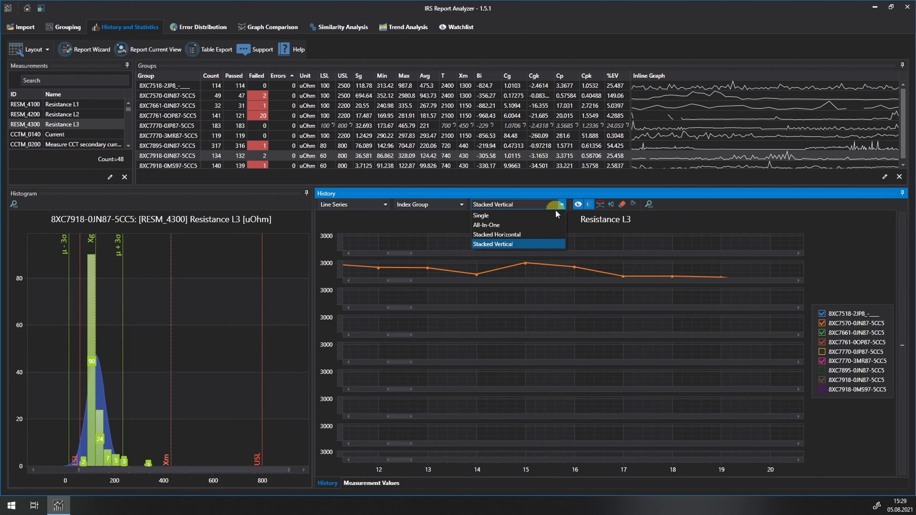
left_click(540, 233)
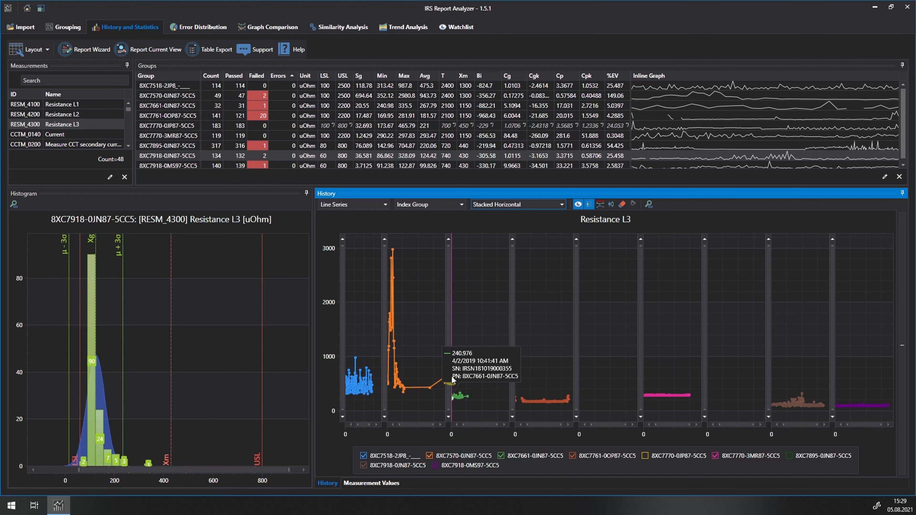
left_click(373, 390)
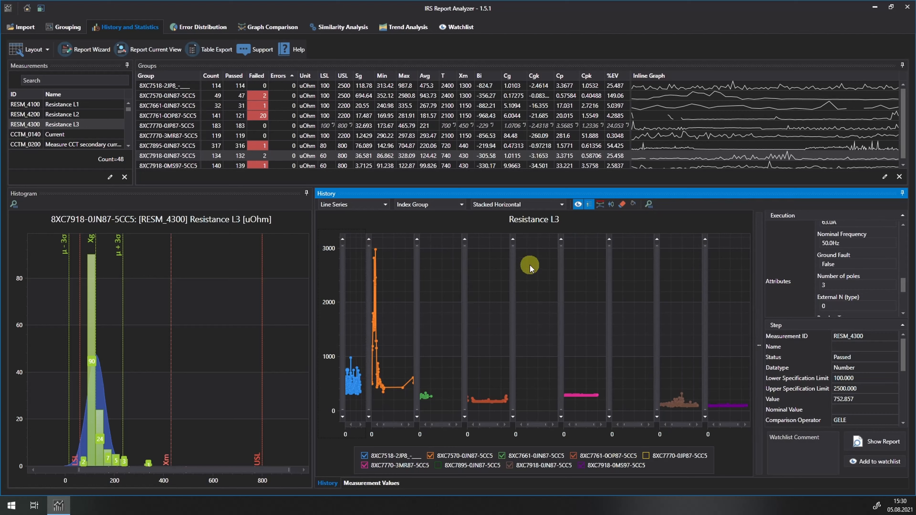
Set the history chart's arrangement back to Single
left_click(559, 205)
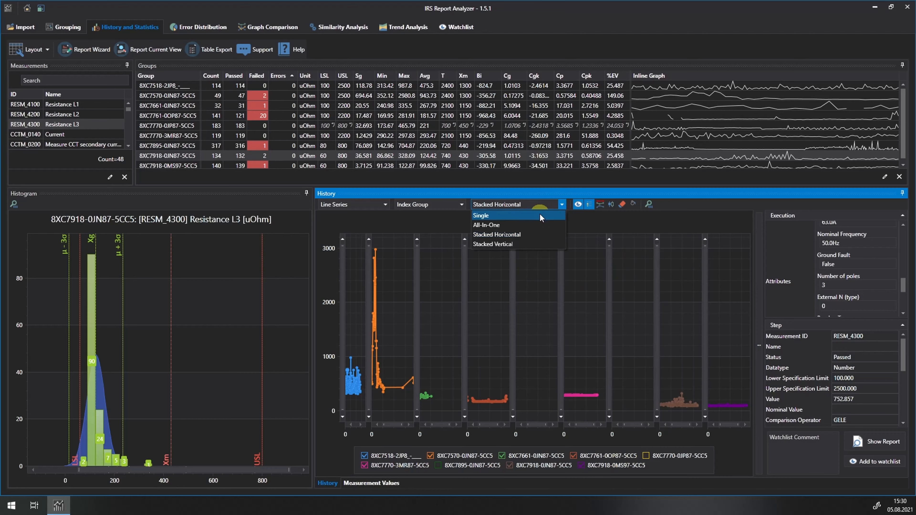
left_click(540, 215)
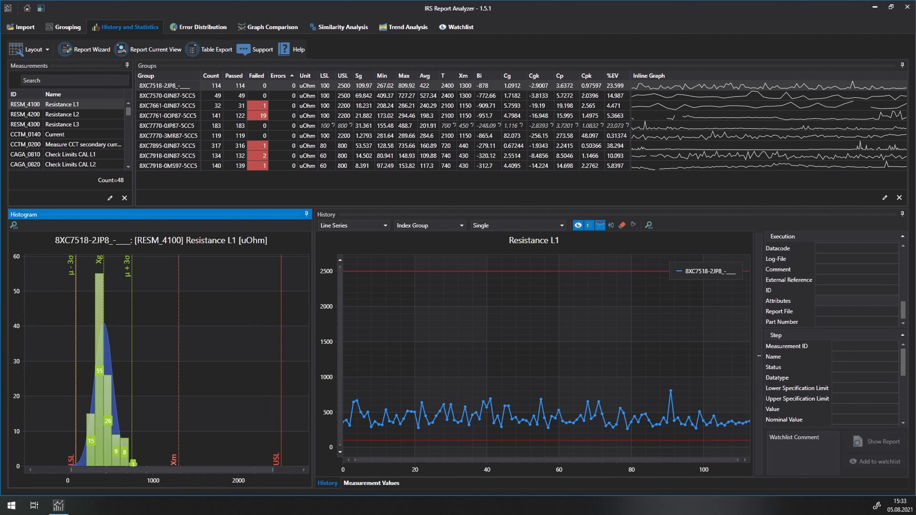
Narrow the Resistance L1 histogram's value range around the distribution and turn on the filled strip in the history chart
mouse_move(130, 290)
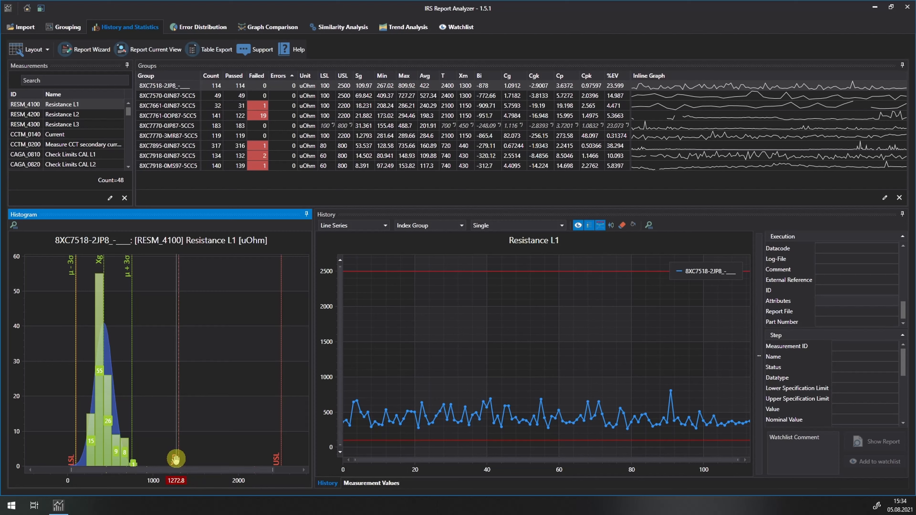
mouse_move(99, 260)
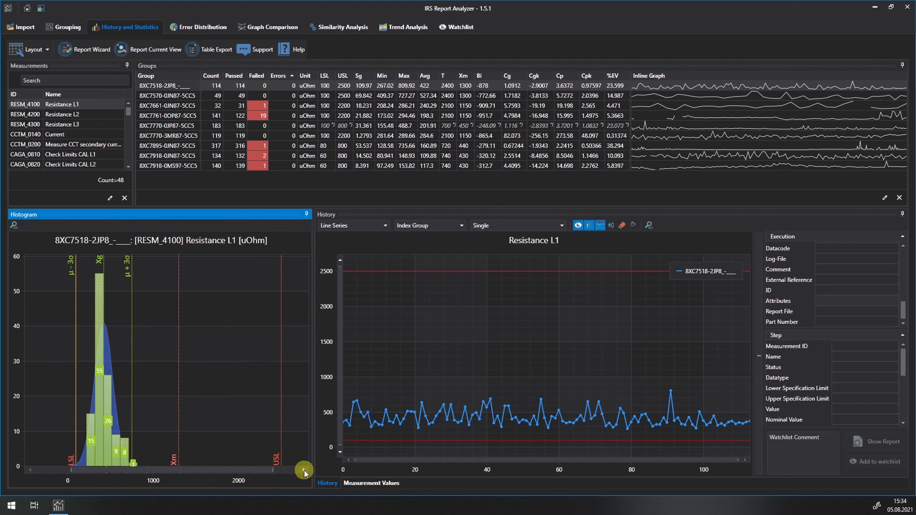
left_click_drag(272, 469, 165, 474)
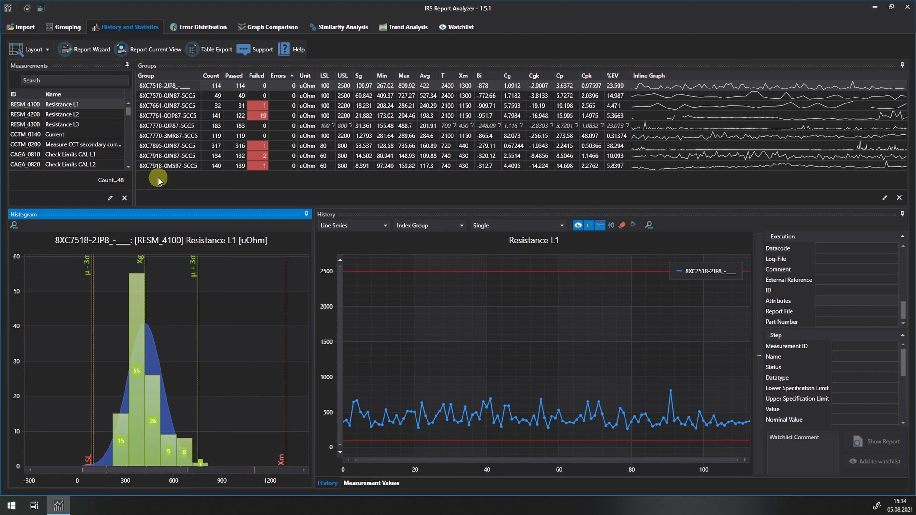
left_click(613, 226)
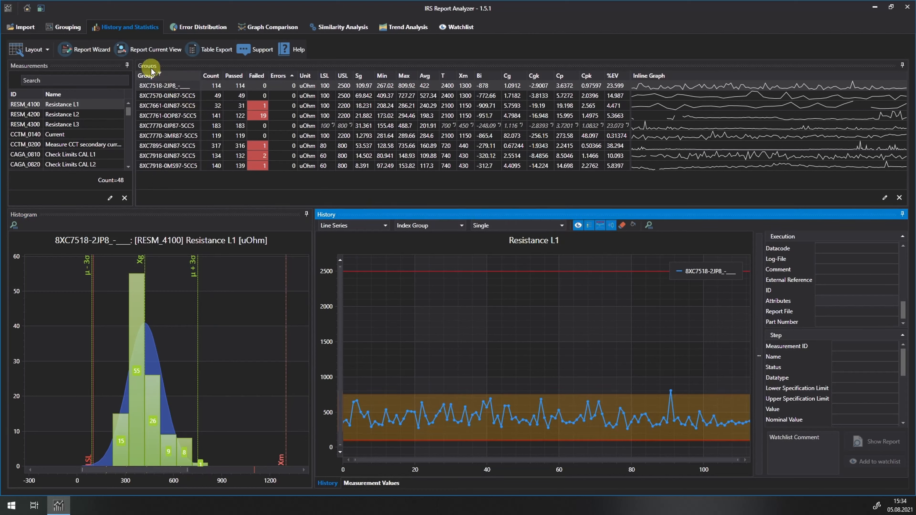
Generate a report of the current view and read through its statistics, history chart, histogram and measurement value table
left_click(144, 53)
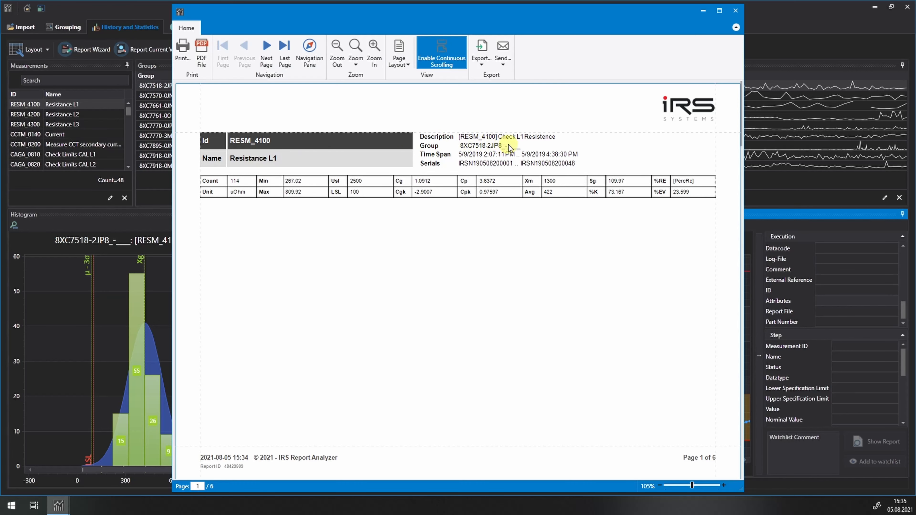
scroll(442, 296, "down", 1)
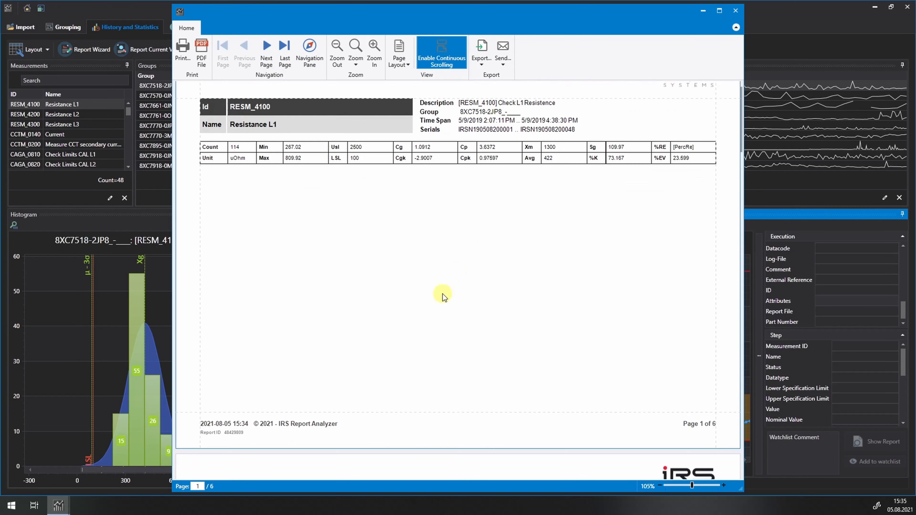
scroll(442, 293, "down", 10)
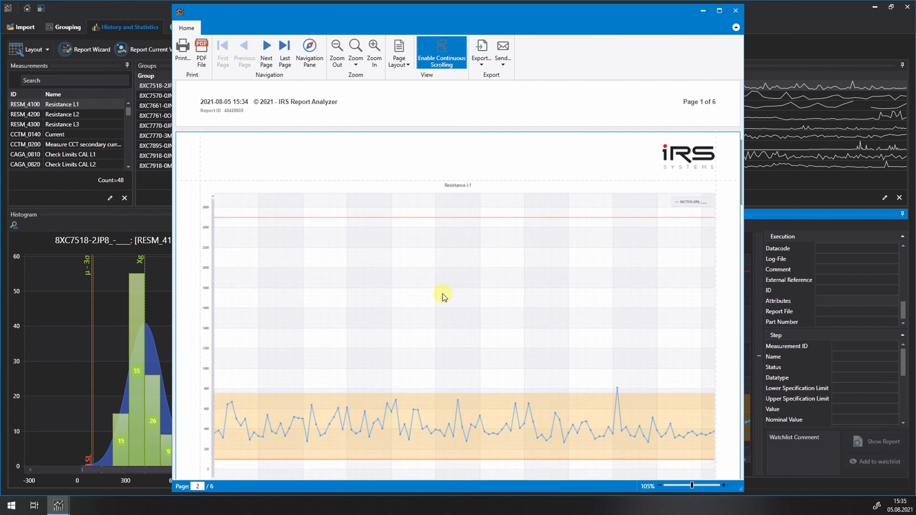
scroll(441, 296, "down", 12)
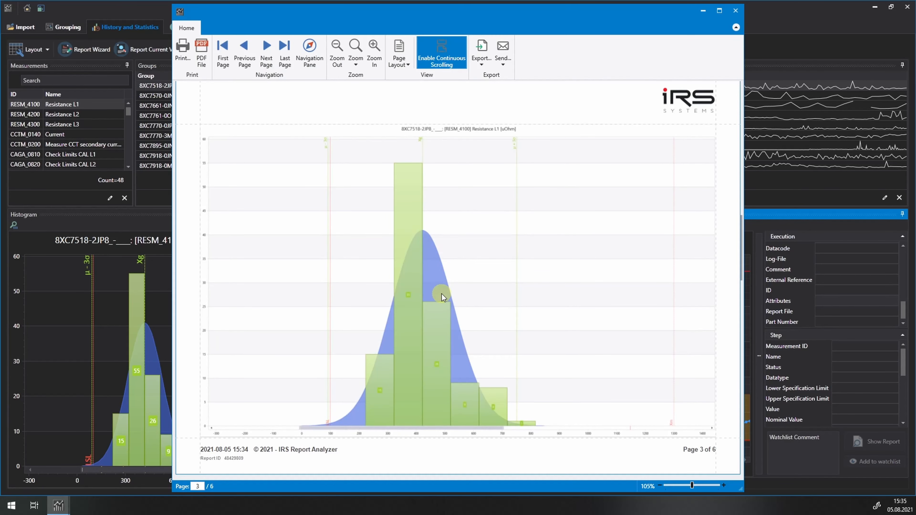
scroll(437, 300, "down", 10)
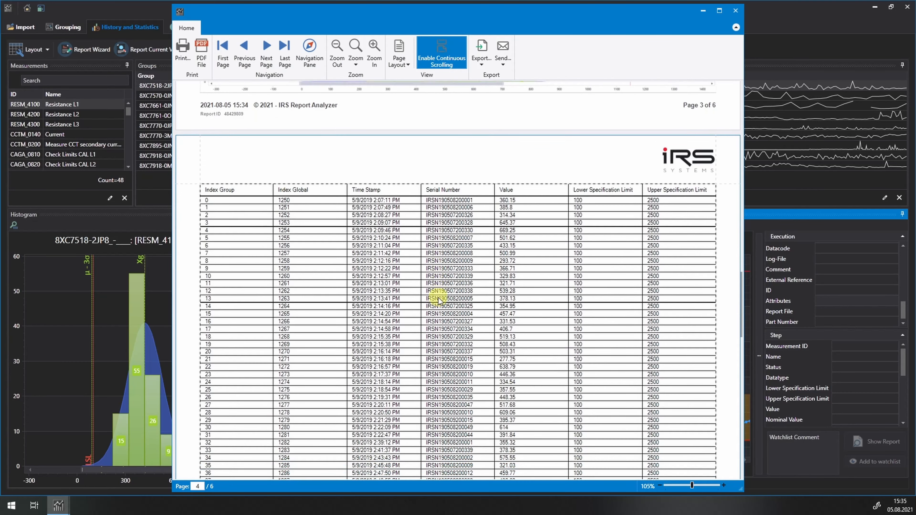
scroll(438, 299, "down", 2)
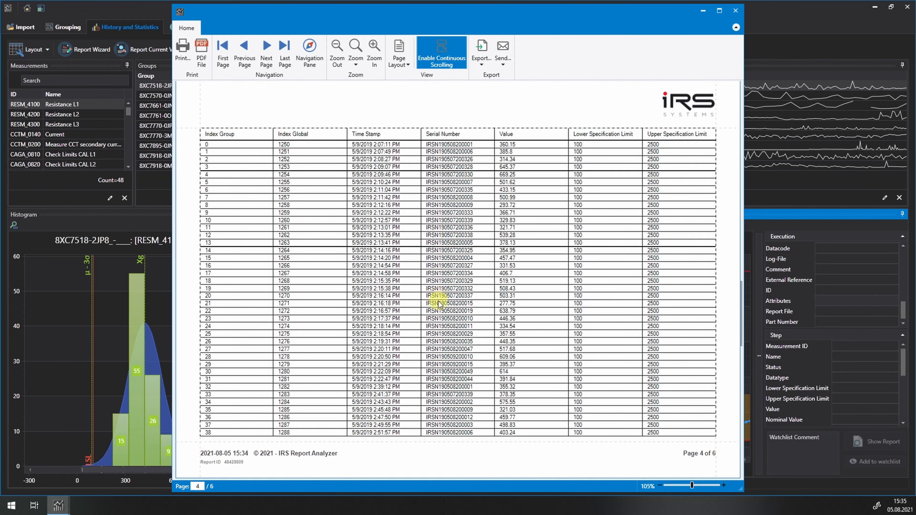
scroll(439, 305, "down", 12)
scroll(439, 310, "down", 15)
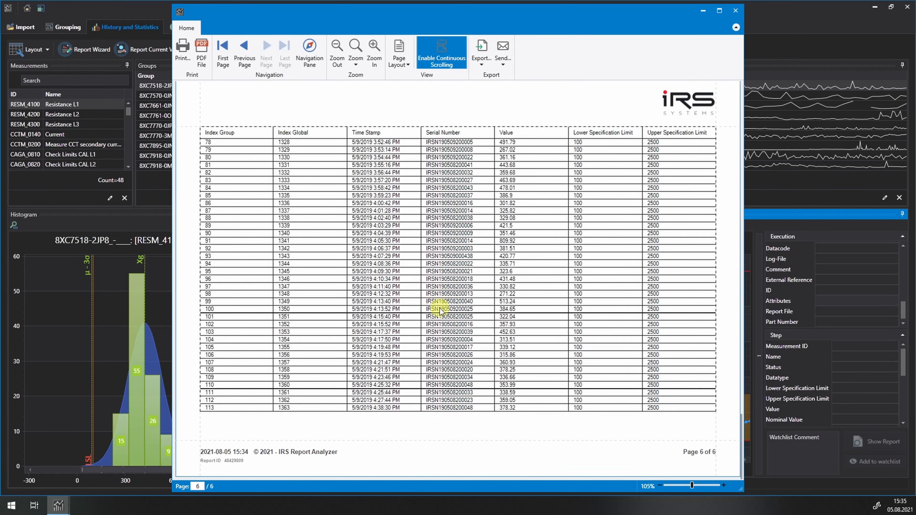
Check the available export formats for the report and close the report preview
left_click(481, 64)
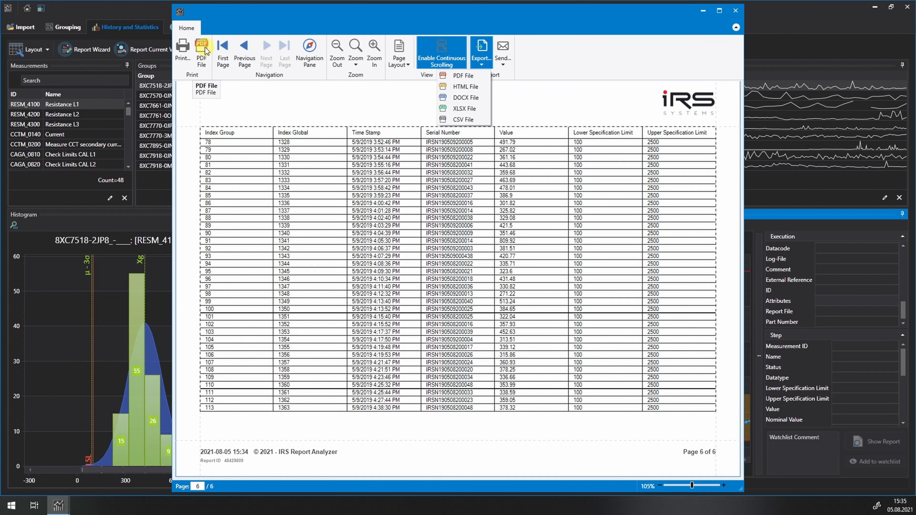
left_click(736, 11)
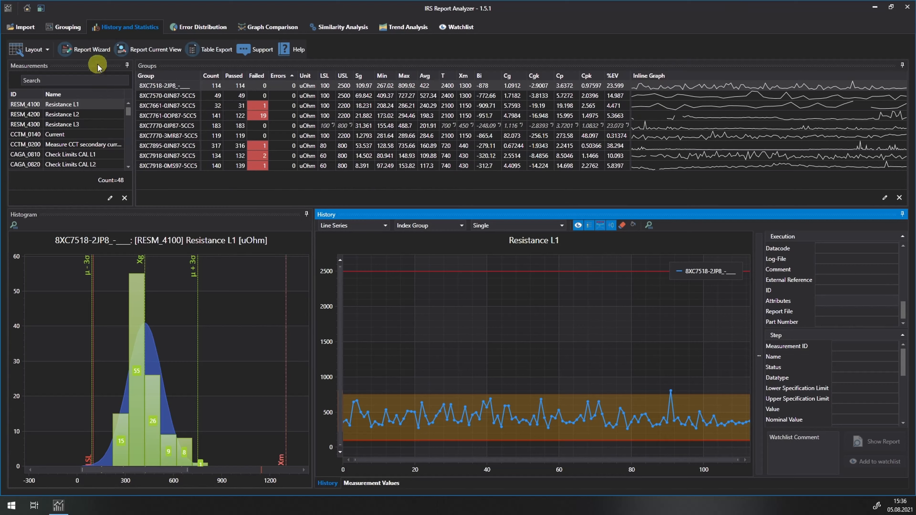
Start the report wizard and include the groups 8XC7518-2JP8_-___ and 8XC7570-0JN87-5CC5
left_click(91, 52)
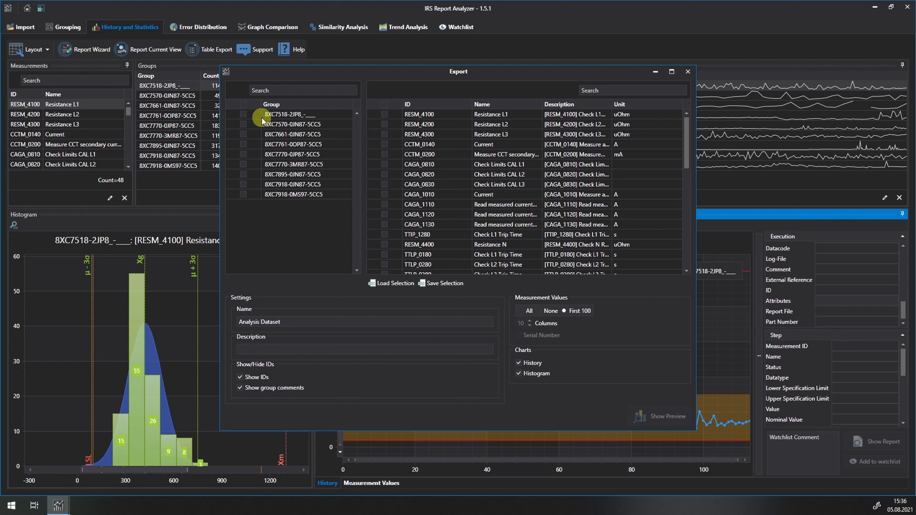
left_click(242, 114)
left_click(243, 125)
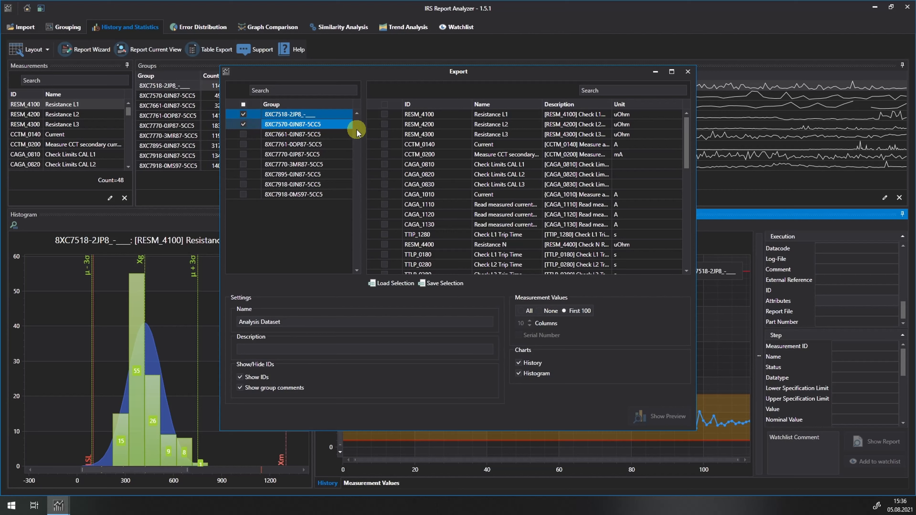
Include the measurements Resistance L1, Resistance L2 and Resistance L3 in the report
left_click(384, 115)
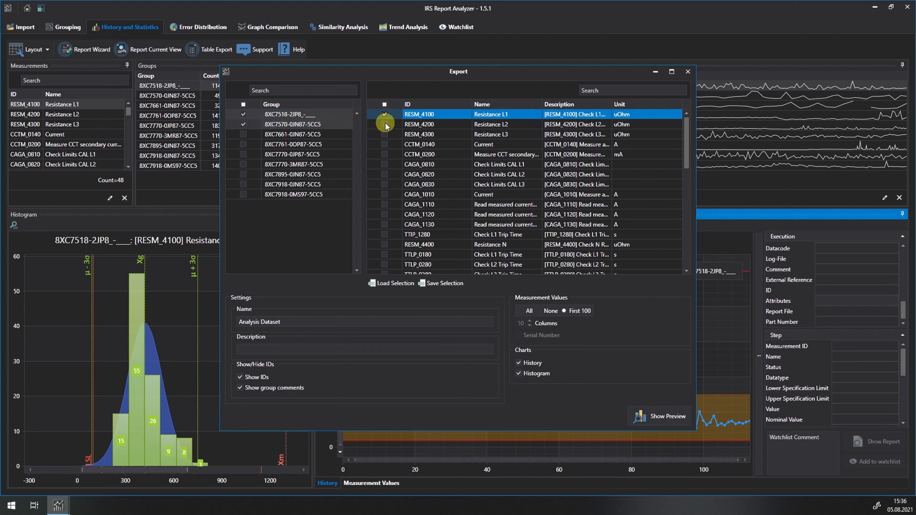
left_click(384, 124)
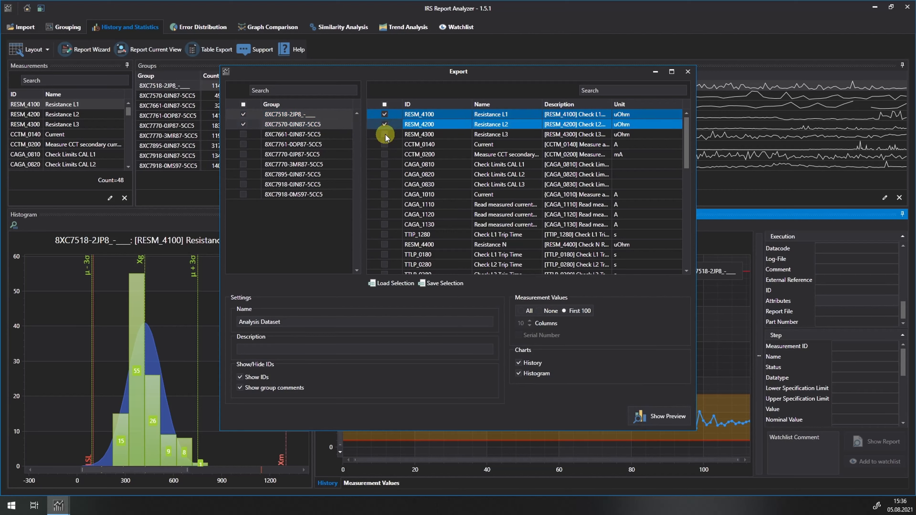
left_click(384, 134)
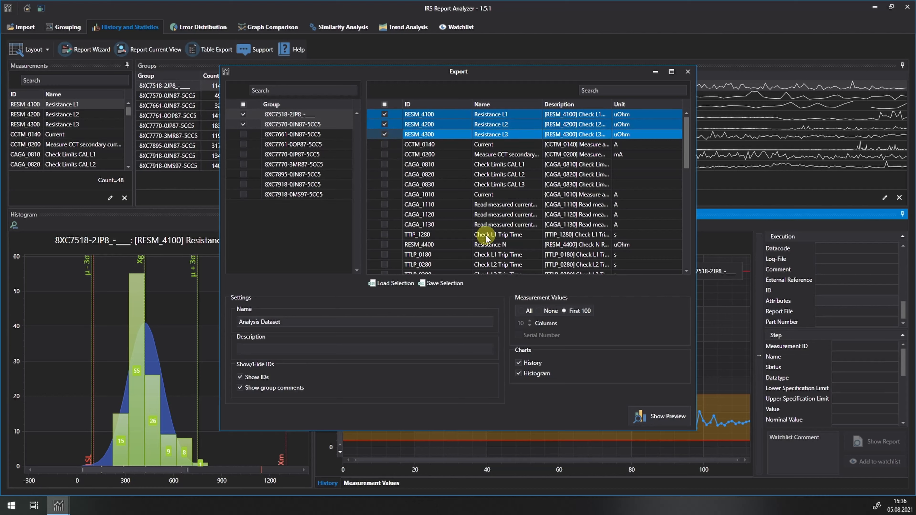
Load the saved measurement selection from Measurement_Import_Filter.csv on the desktop
left_click(386, 283)
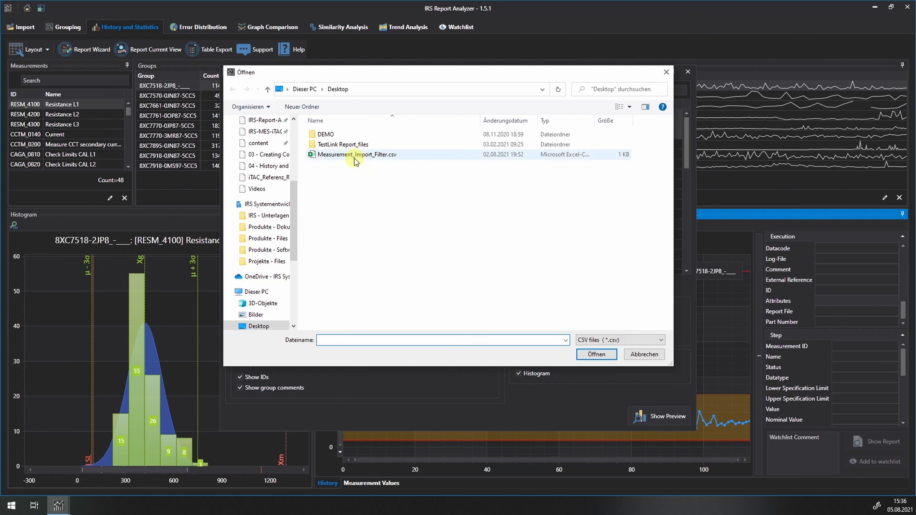
double_click(352, 155)
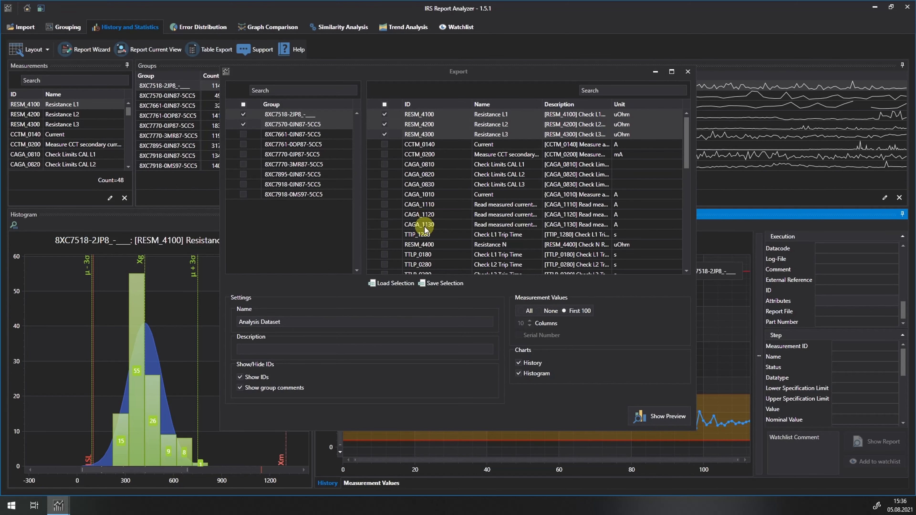
left_click(386, 284)
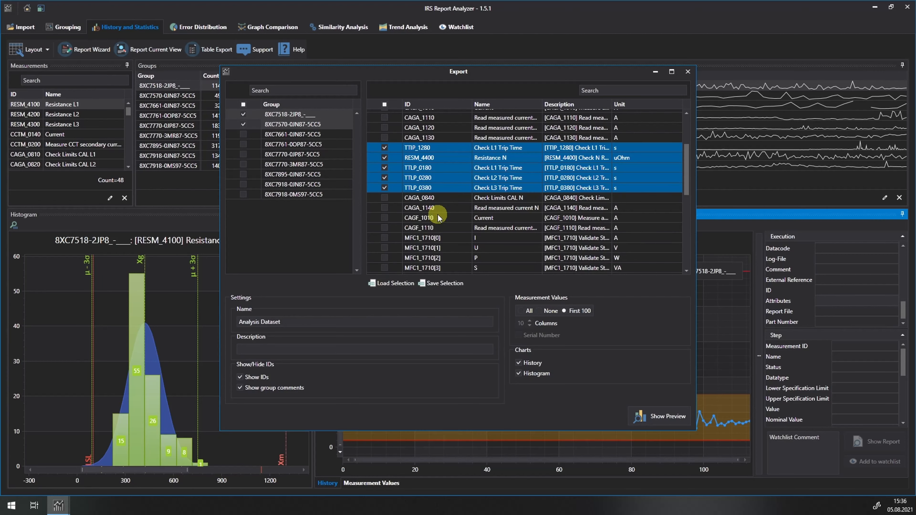
scroll(438, 217, "up", 3)
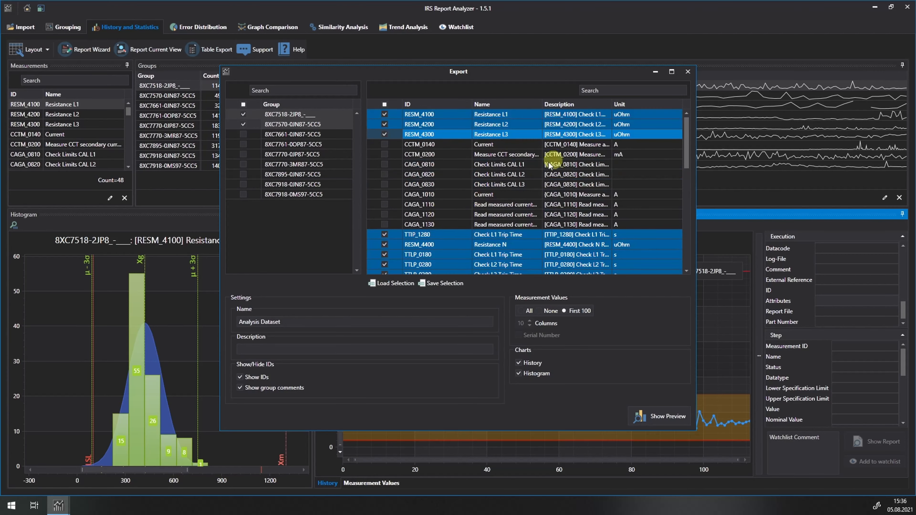
Filter the report's measurements by "time", have only the matching trip time measurements selected, and clear the filter
left_click(615, 91)
type("time")
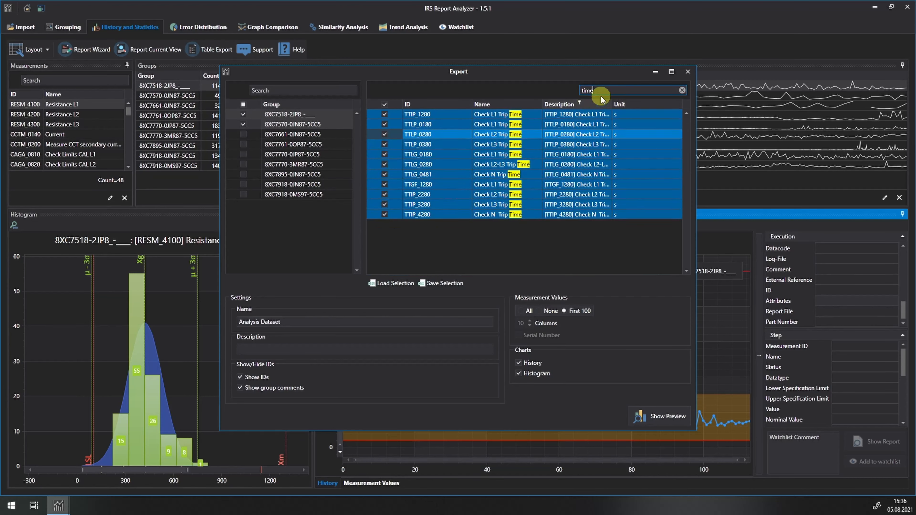
double_click(603, 91)
key("BackSpace")
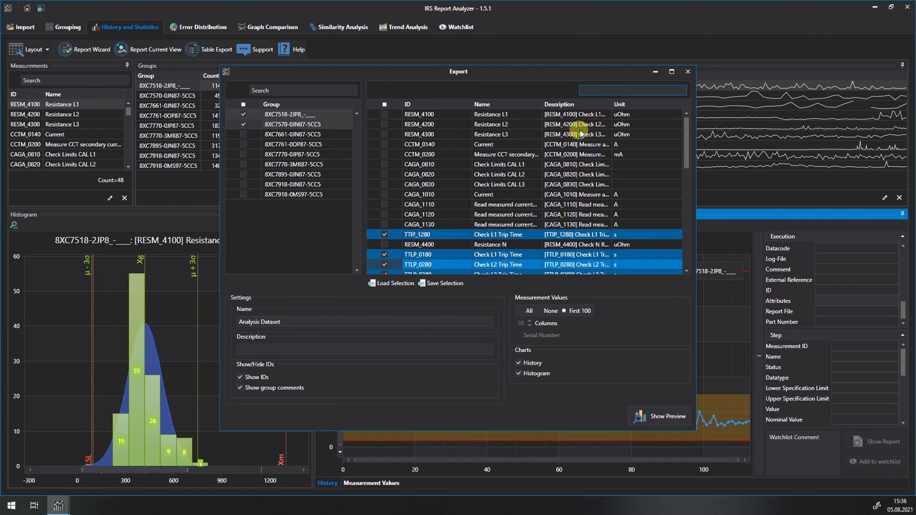
Name the report "MSA Demo Report" and describe it as "Resistance and Timing"
double_click(314, 322)
key("BackSpace")
key("BackSpace")
key("BackSpace")
key("BackSpace")
key("BackSpace")
key("BackSpace")
key("BackSpace")
key("BackSpace")
key("BackSpace")
key("BackSpace")
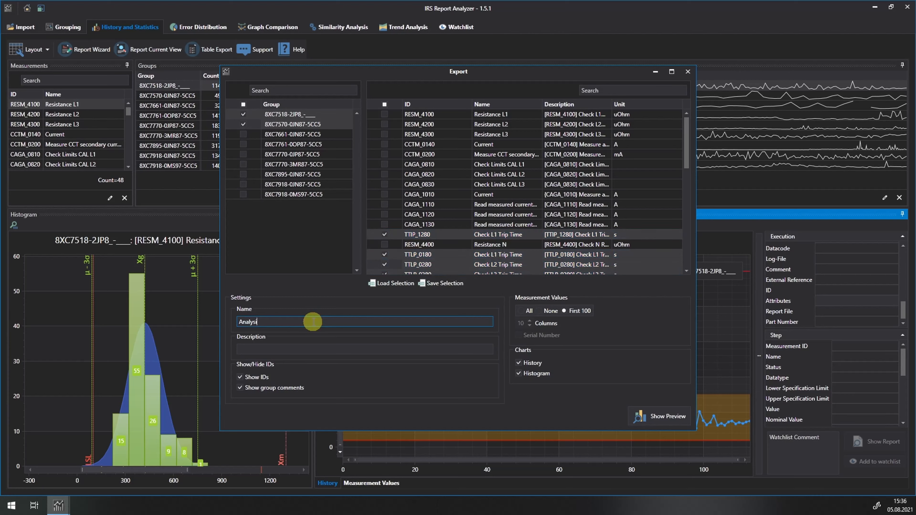
type("MSA Demo Report")
left_click(267, 349)
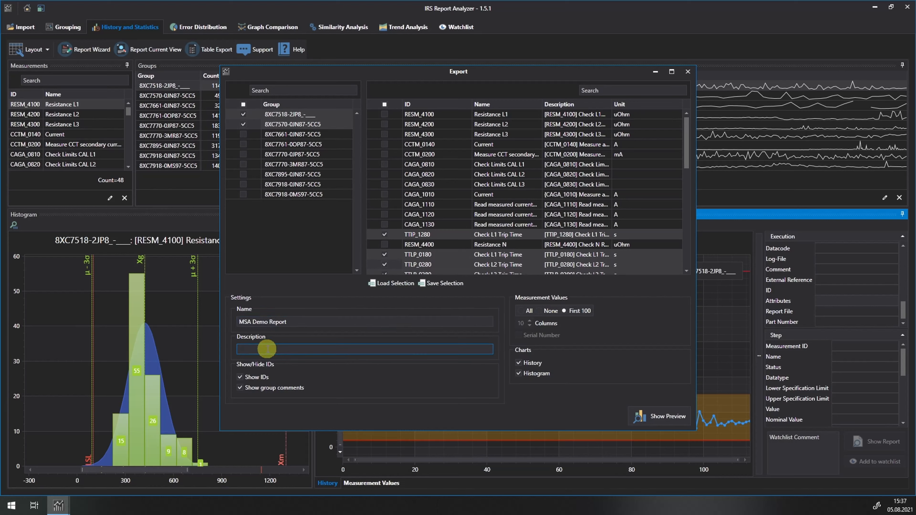
type("Resistance and Timing")
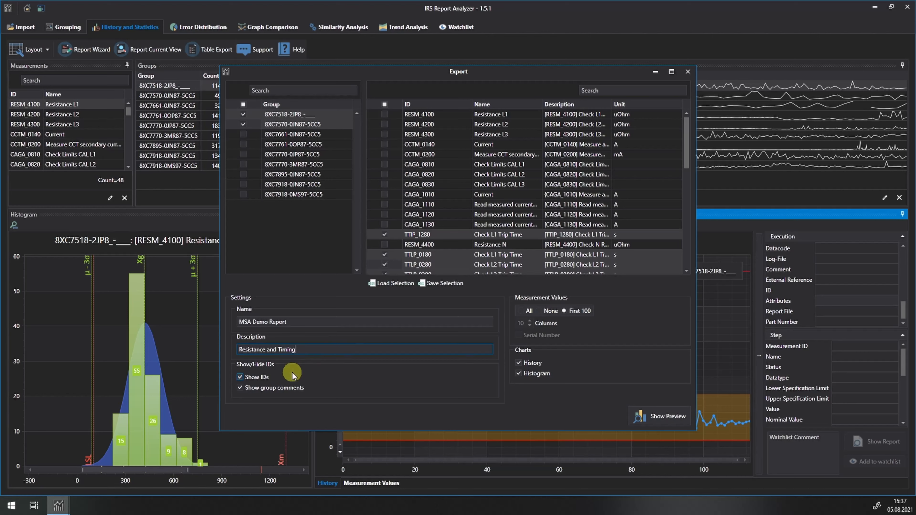
Keep the IDs shown and include all measurement values with their serial numbers in 5 columns
left_click(240, 377)
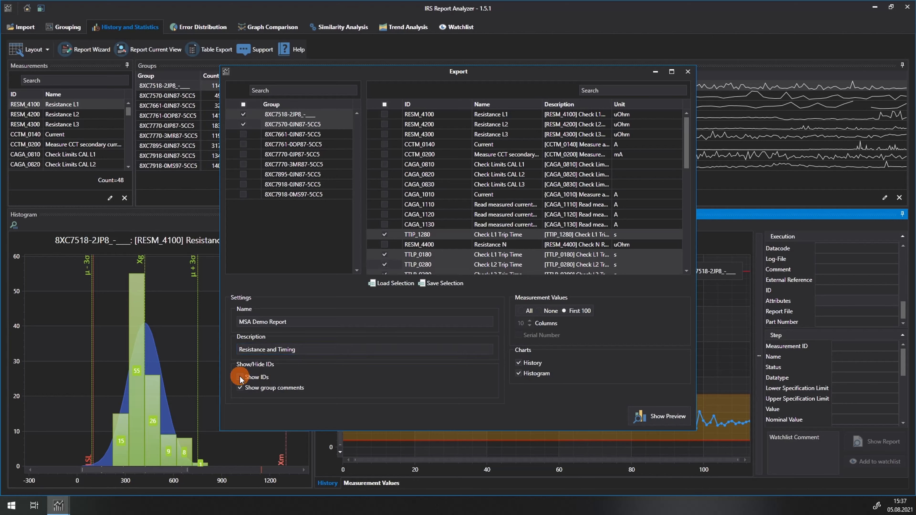
left_click(240, 377)
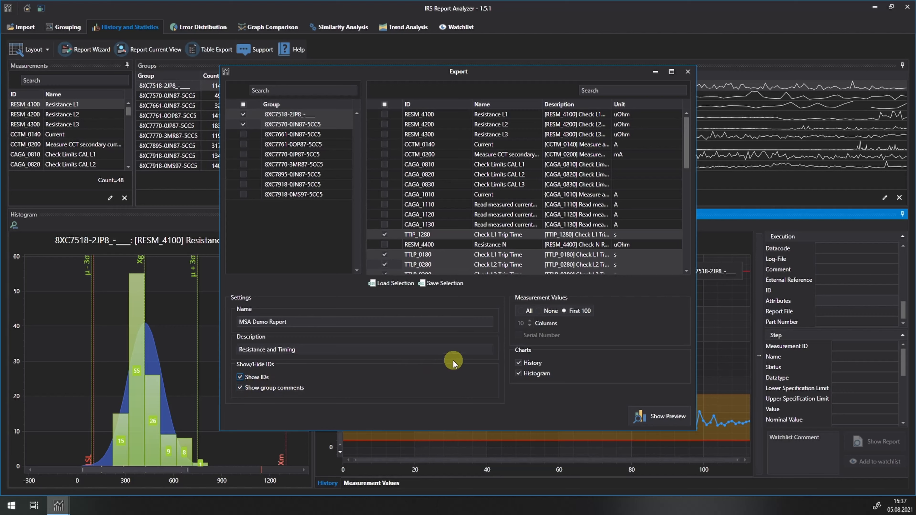
left_click(540, 311)
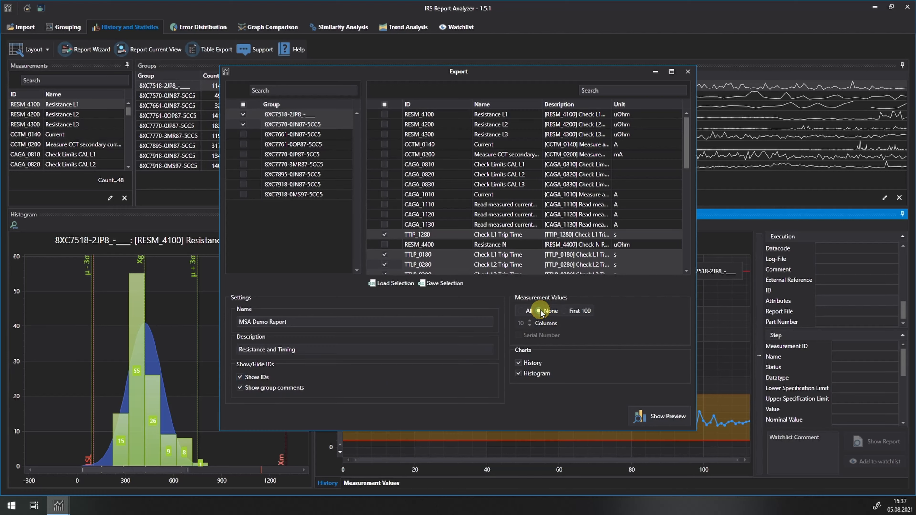
left_click(521, 310)
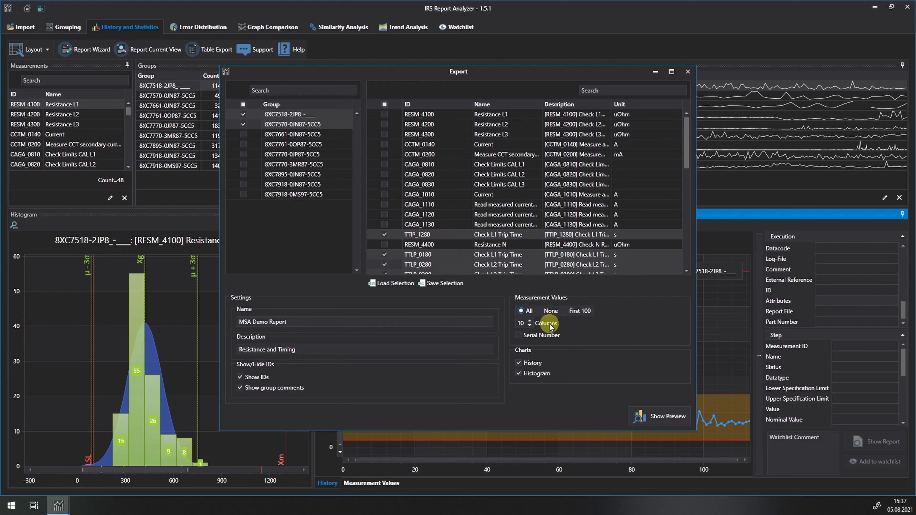
left_click(519, 335)
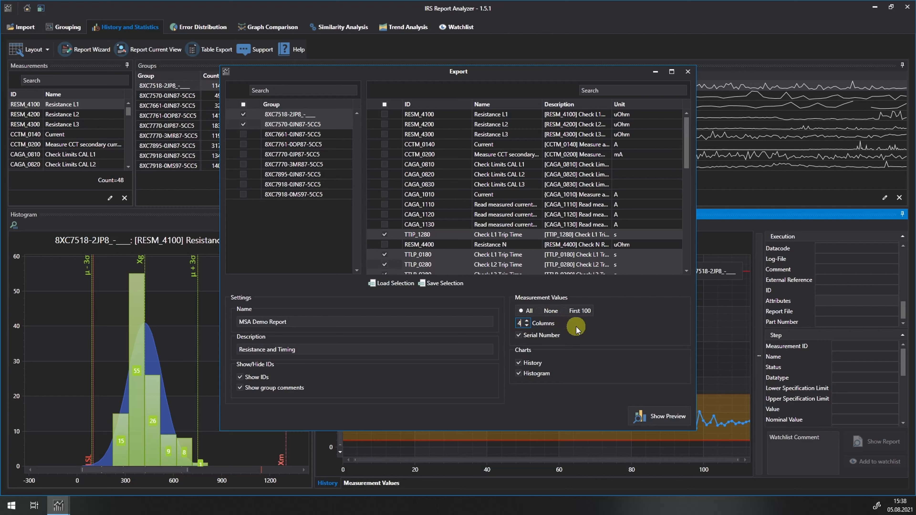
left_click(527, 322)
Generate the report preview and examine its cover page, the first group's statistics table and the Check L1 Trip Time page
left_click(664, 419)
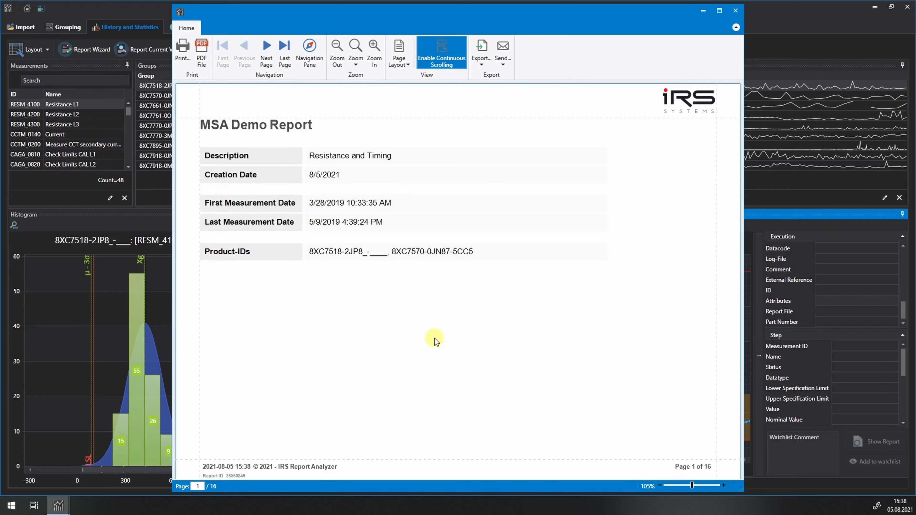
scroll(437, 333, "down", 6)
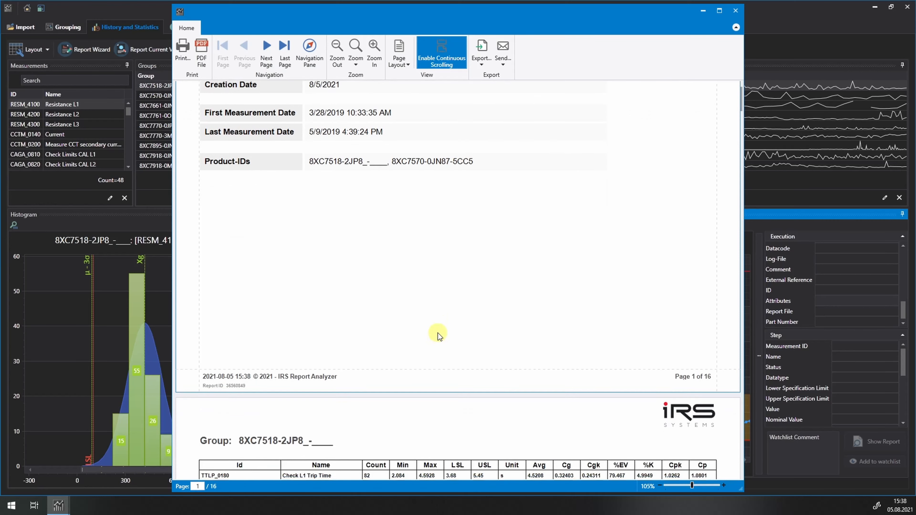
scroll(437, 333, "up", 5)
scroll(437, 332, "up", 1)
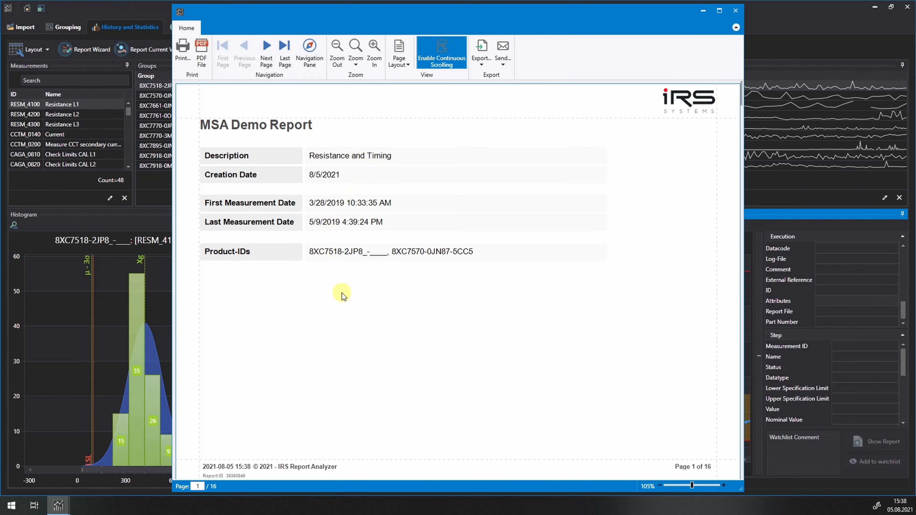
scroll(346, 312, "down", 10)
scroll(347, 310, "down", 3)
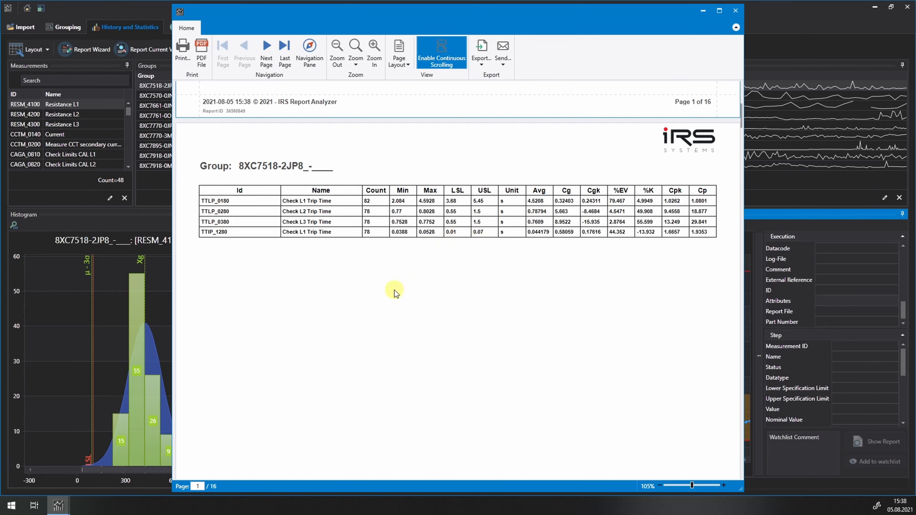
scroll(394, 290, "down", 10)
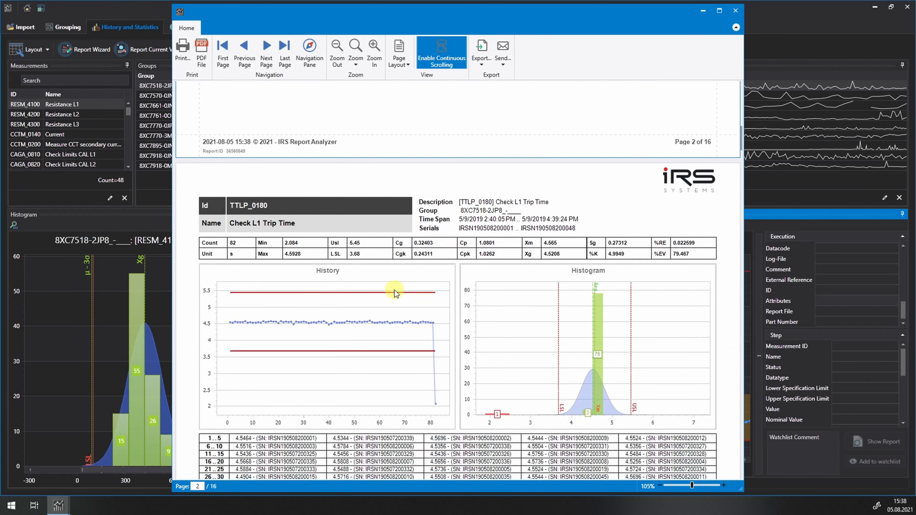
scroll(394, 293, "down", 3)
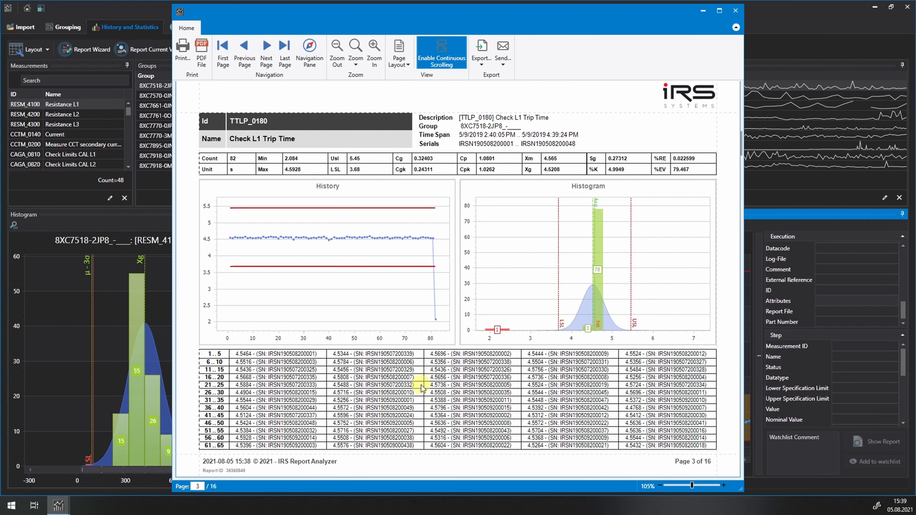
Read through the remaining value tables and measurement pages down to the appendix with definitions and formulas
scroll(422, 383, "down", 3)
scroll(402, 327, "down", 3)
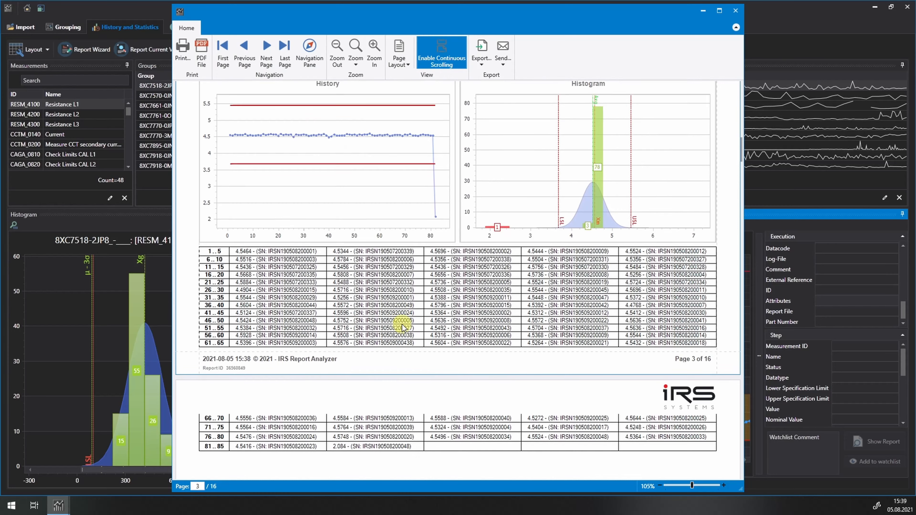
scroll(435, 340, "down", 5)
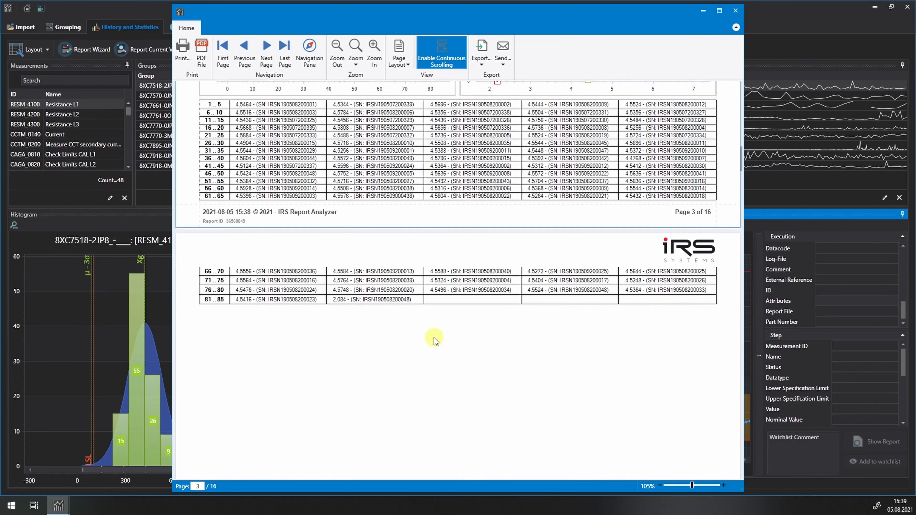
scroll(434, 338, "down", 10)
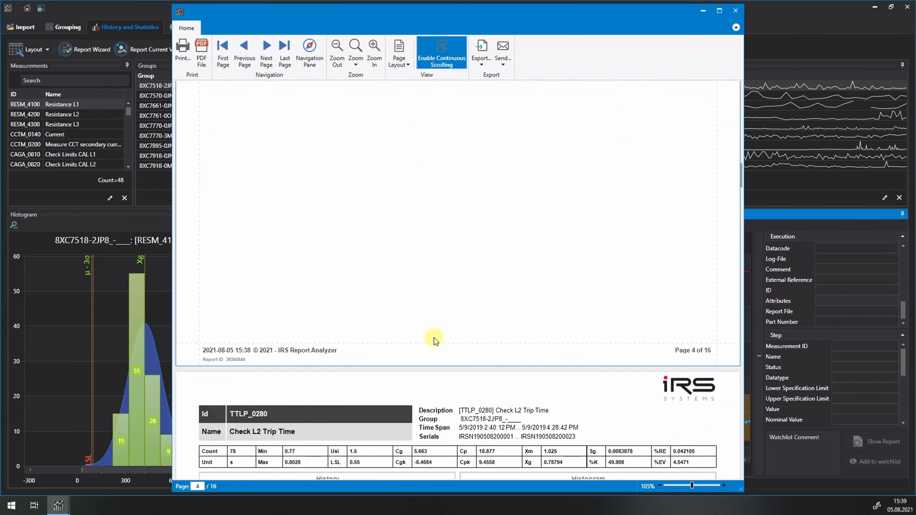
scroll(434, 338, "down", 2)
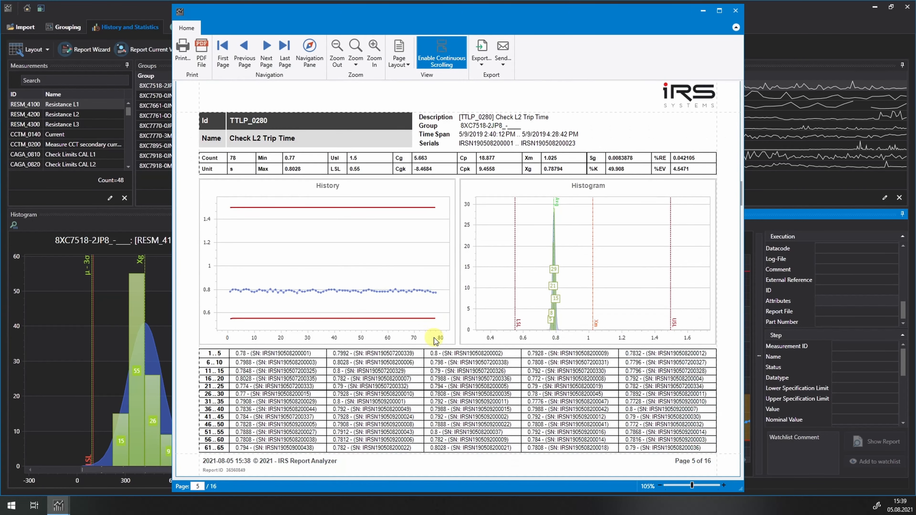
scroll(434, 338, "down", 20)
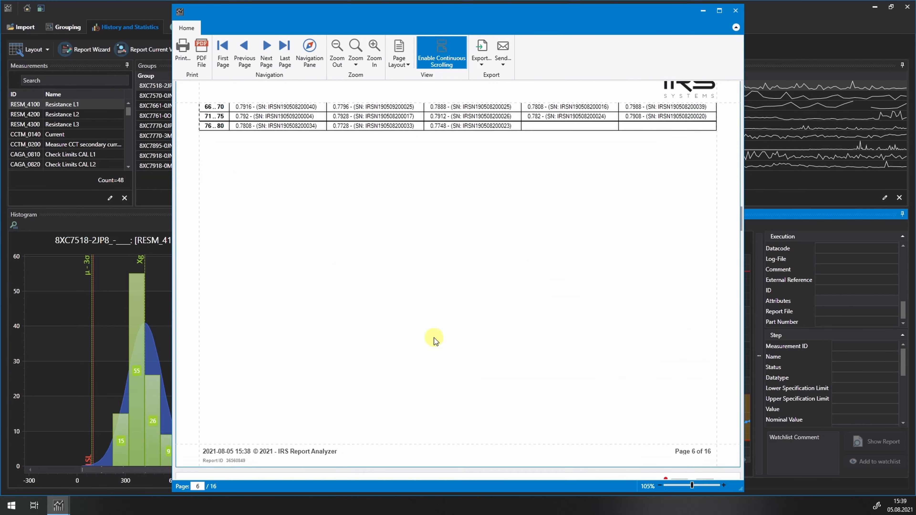
scroll(433, 338, "down", 15)
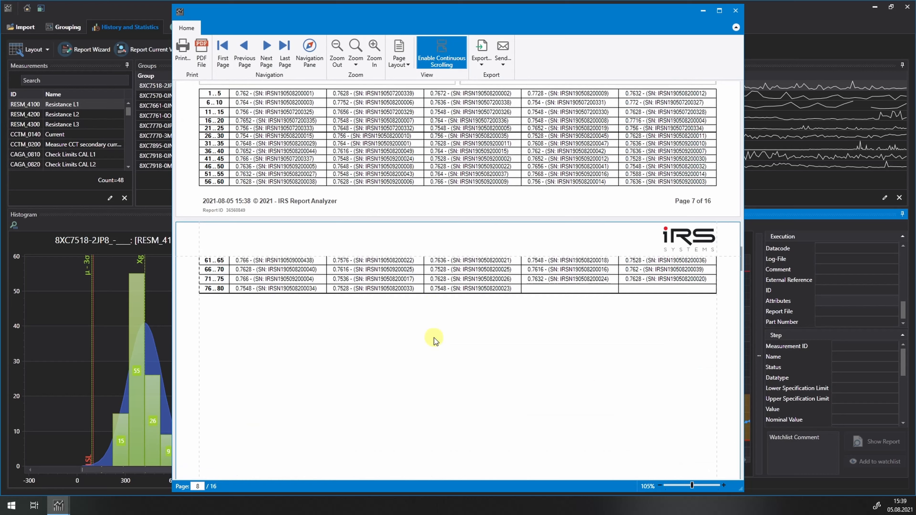
scroll(434, 338, "down", 20)
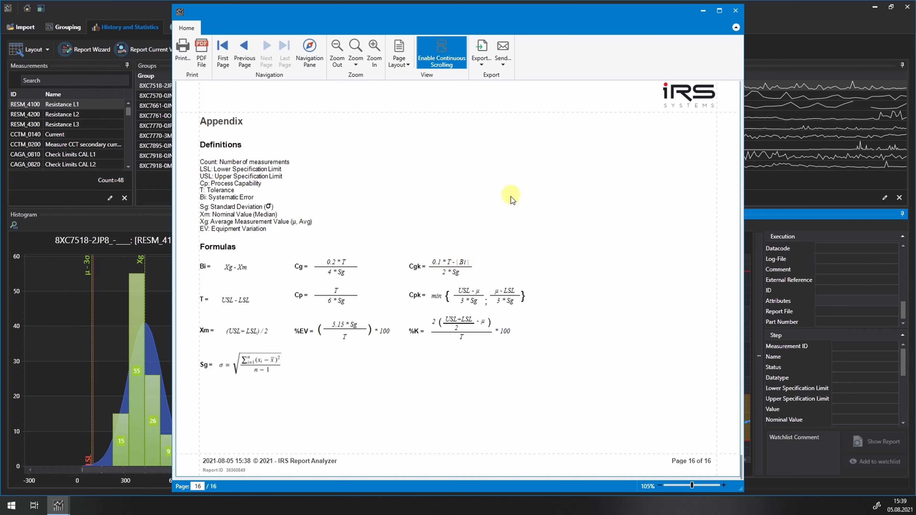
Export the report as a PDF named MSA Demo Report.pdf with author IRS, overwriting the existing file
left_click(482, 65)
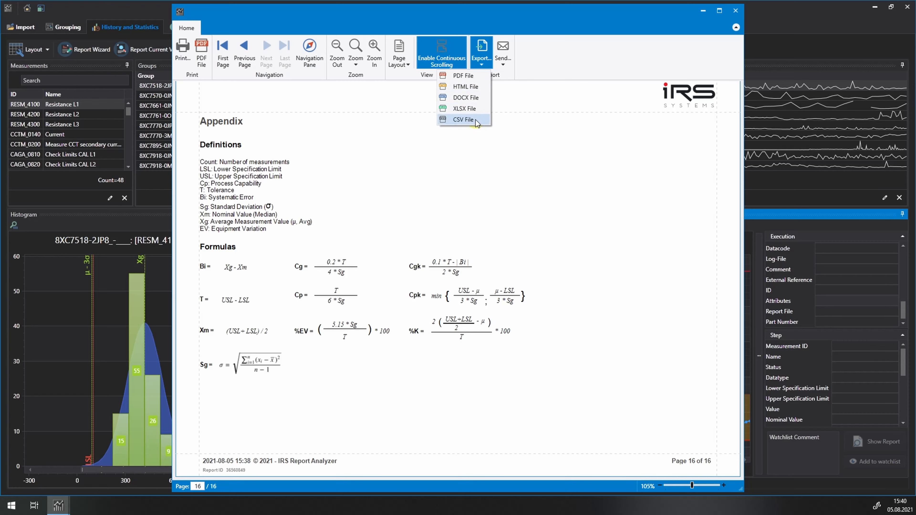
left_click(465, 77)
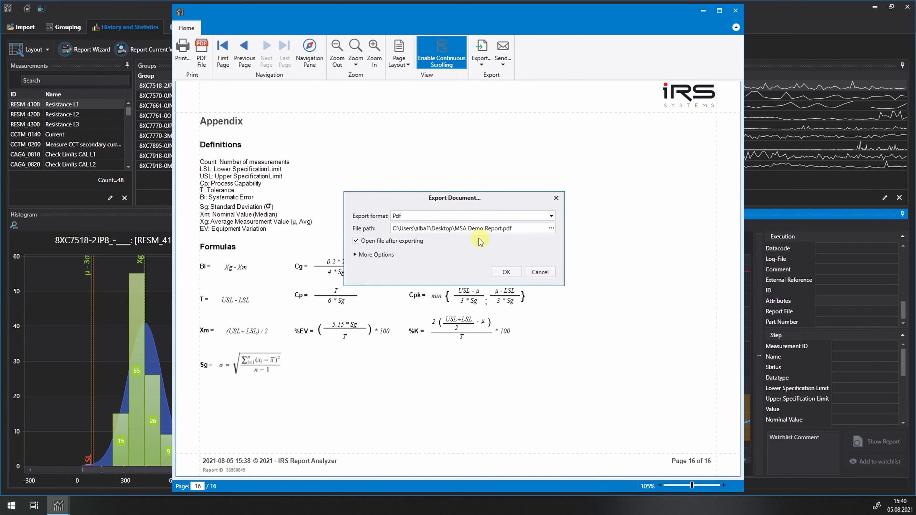
left_click(355, 254)
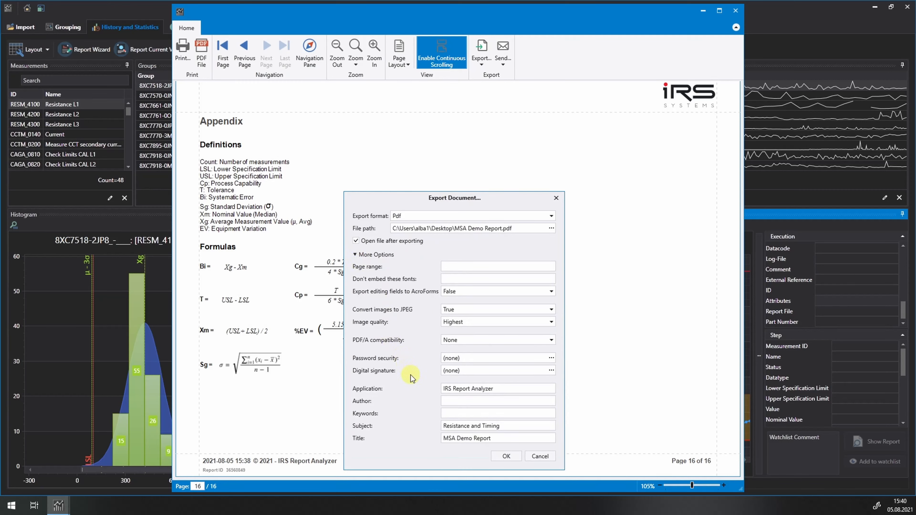
left_click(451, 400)
type("IRS")
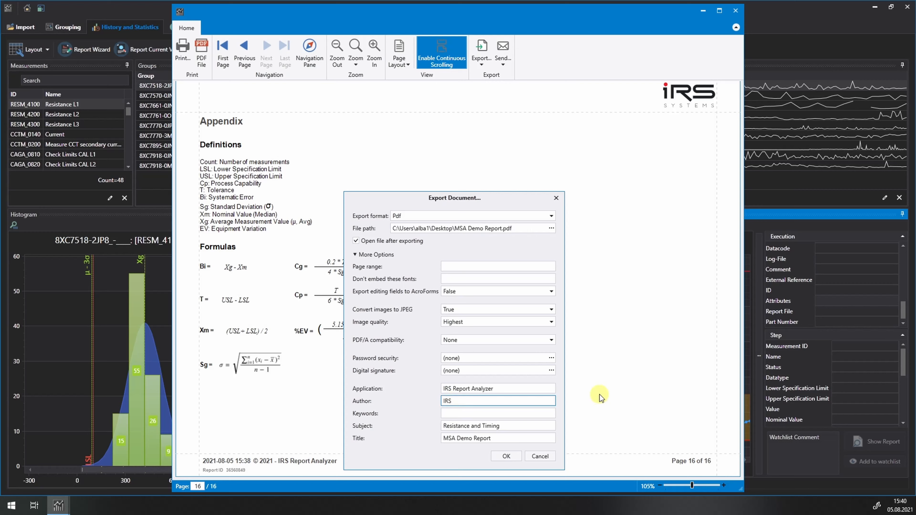
left_click(506, 457)
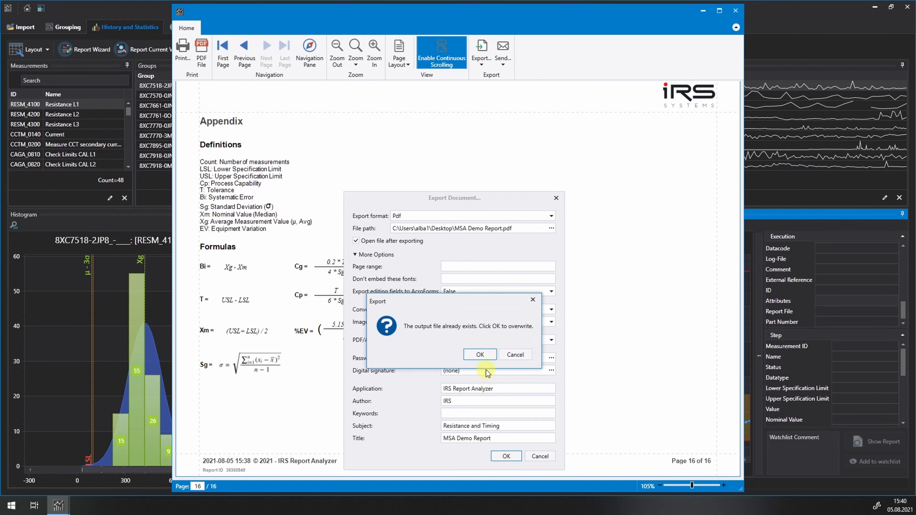
left_click(484, 355)
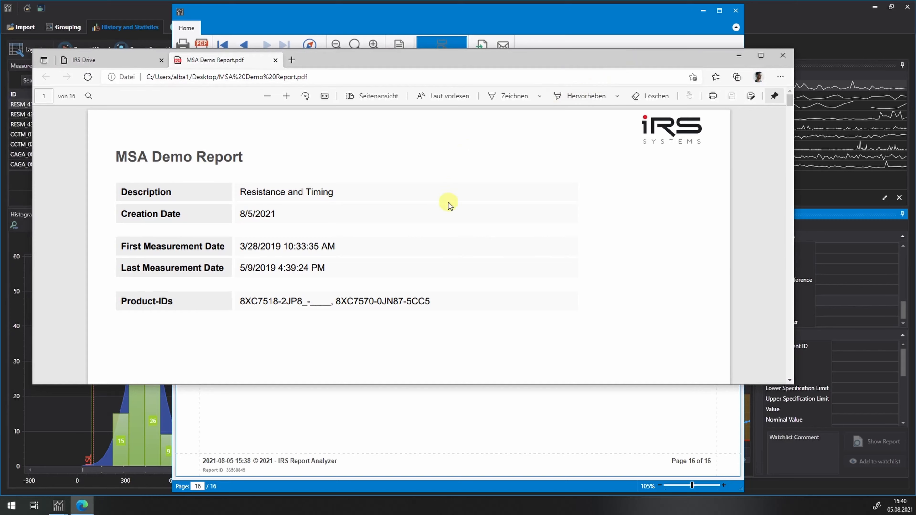
Look through the exported PDF's cover page, group statistics table and Check L1 Trip Time charts, returning to the first page
scroll(441, 207, "down", 15)
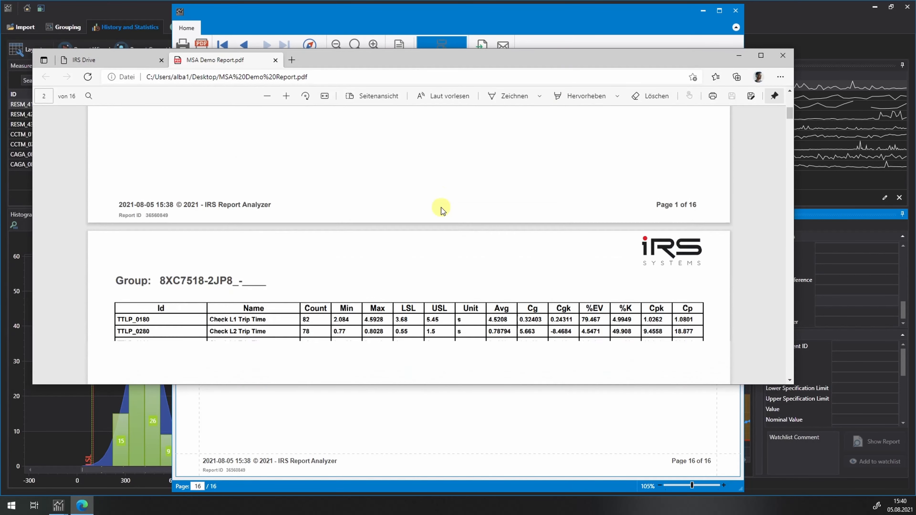
scroll(440, 207, "down", 15)
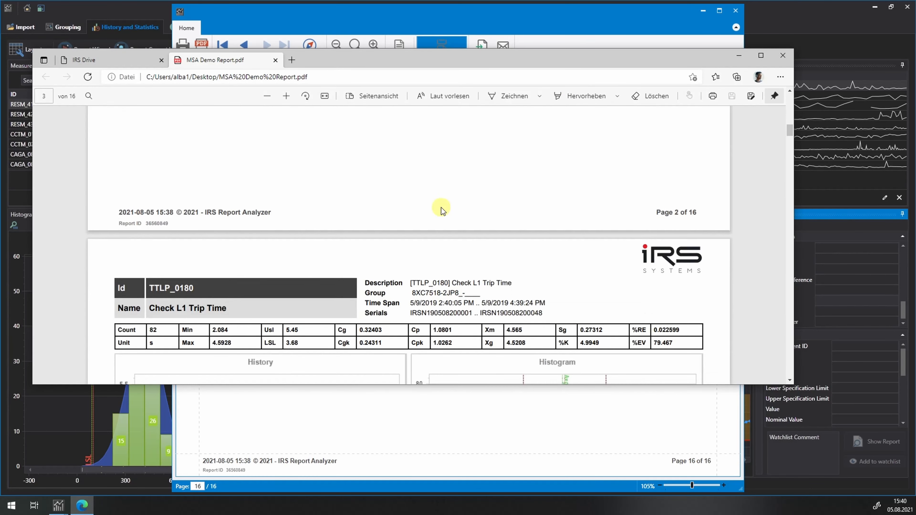
scroll(440, 208, "down", 8)
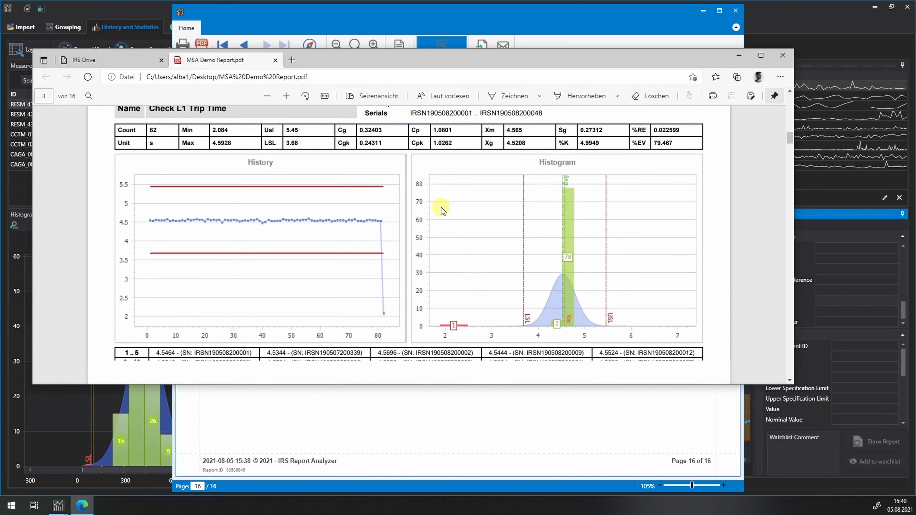
scroll(440, 208, "down", 3)
key("Home")
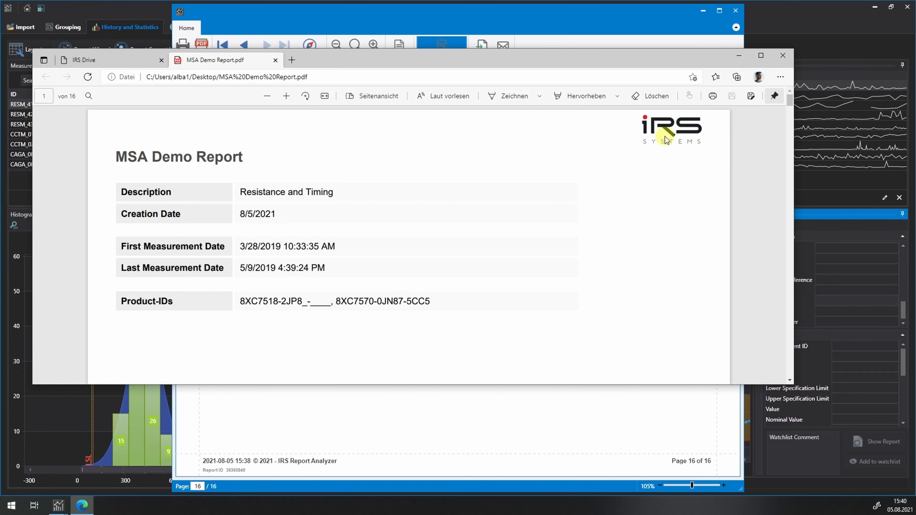
Close the exported PDF, the report preview and the report export settings to return to the history and statistics view
left_click(782, 55)
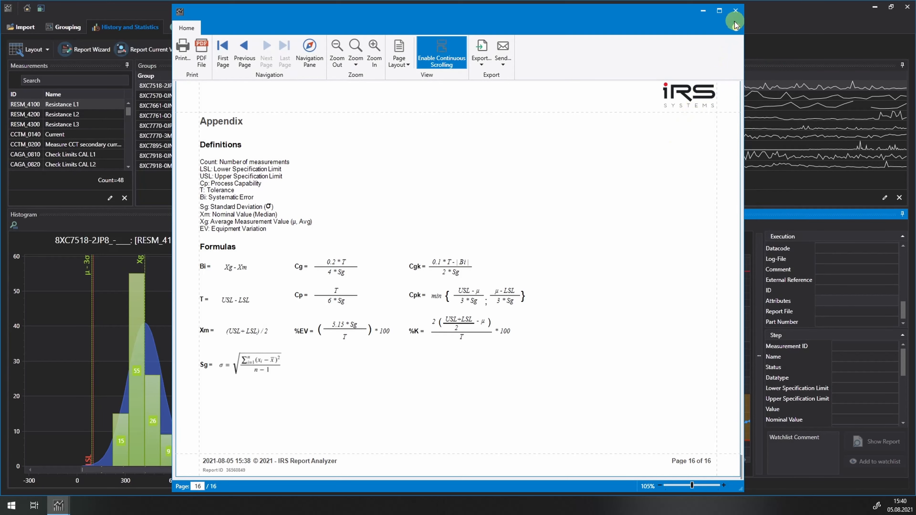
left_click(735, 11)
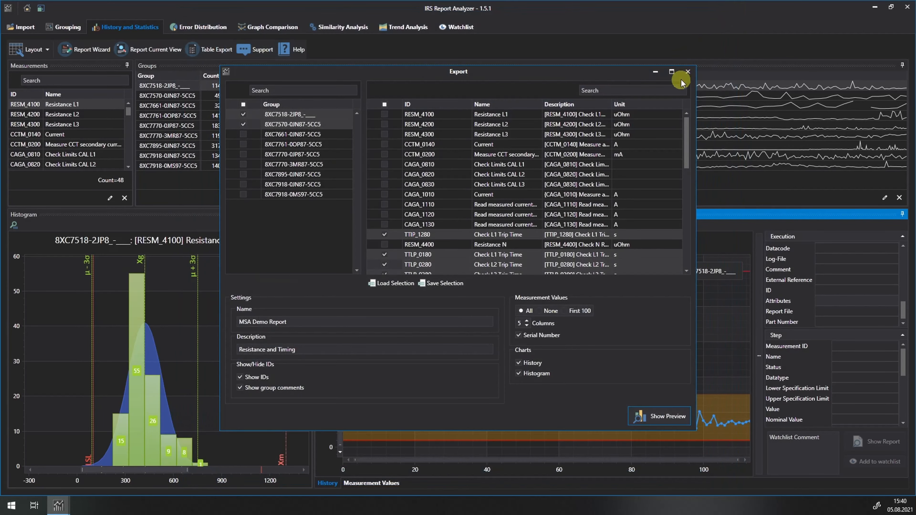
left_click(687, 72)
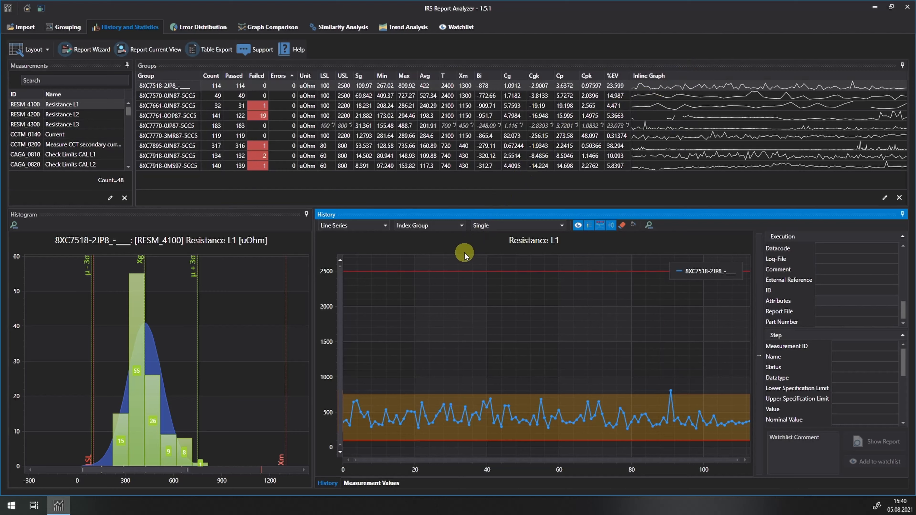